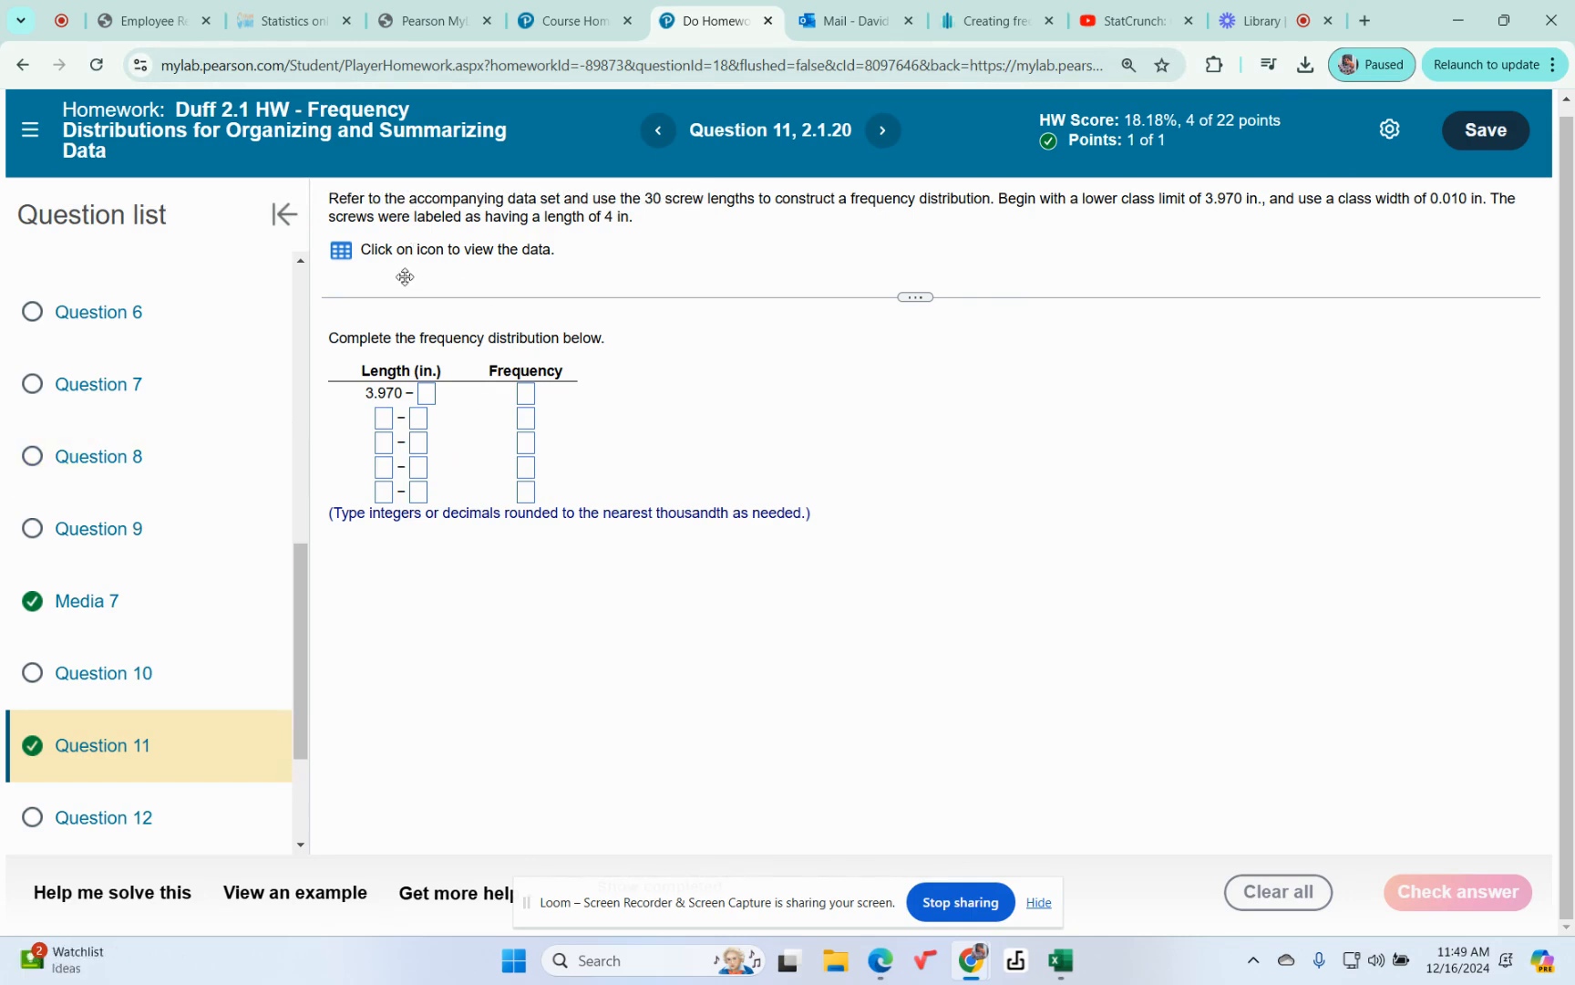
Open the question's screw lengths data table in StatCrunch and maximize its window.
click(339, 251)
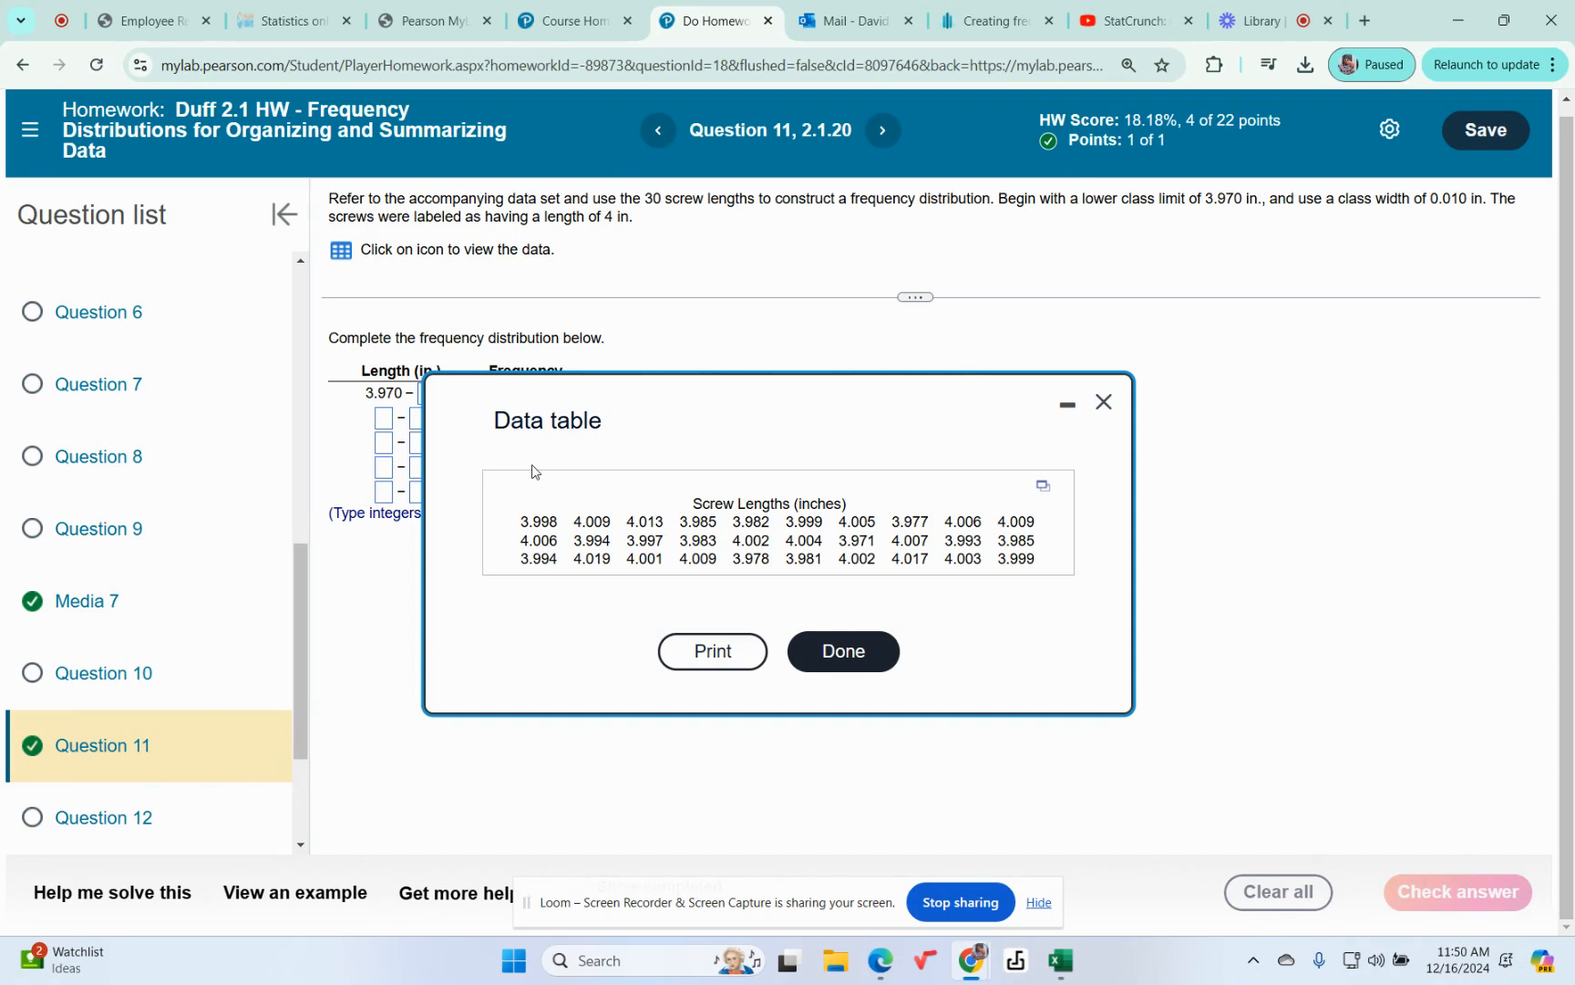
click(1042, 488)
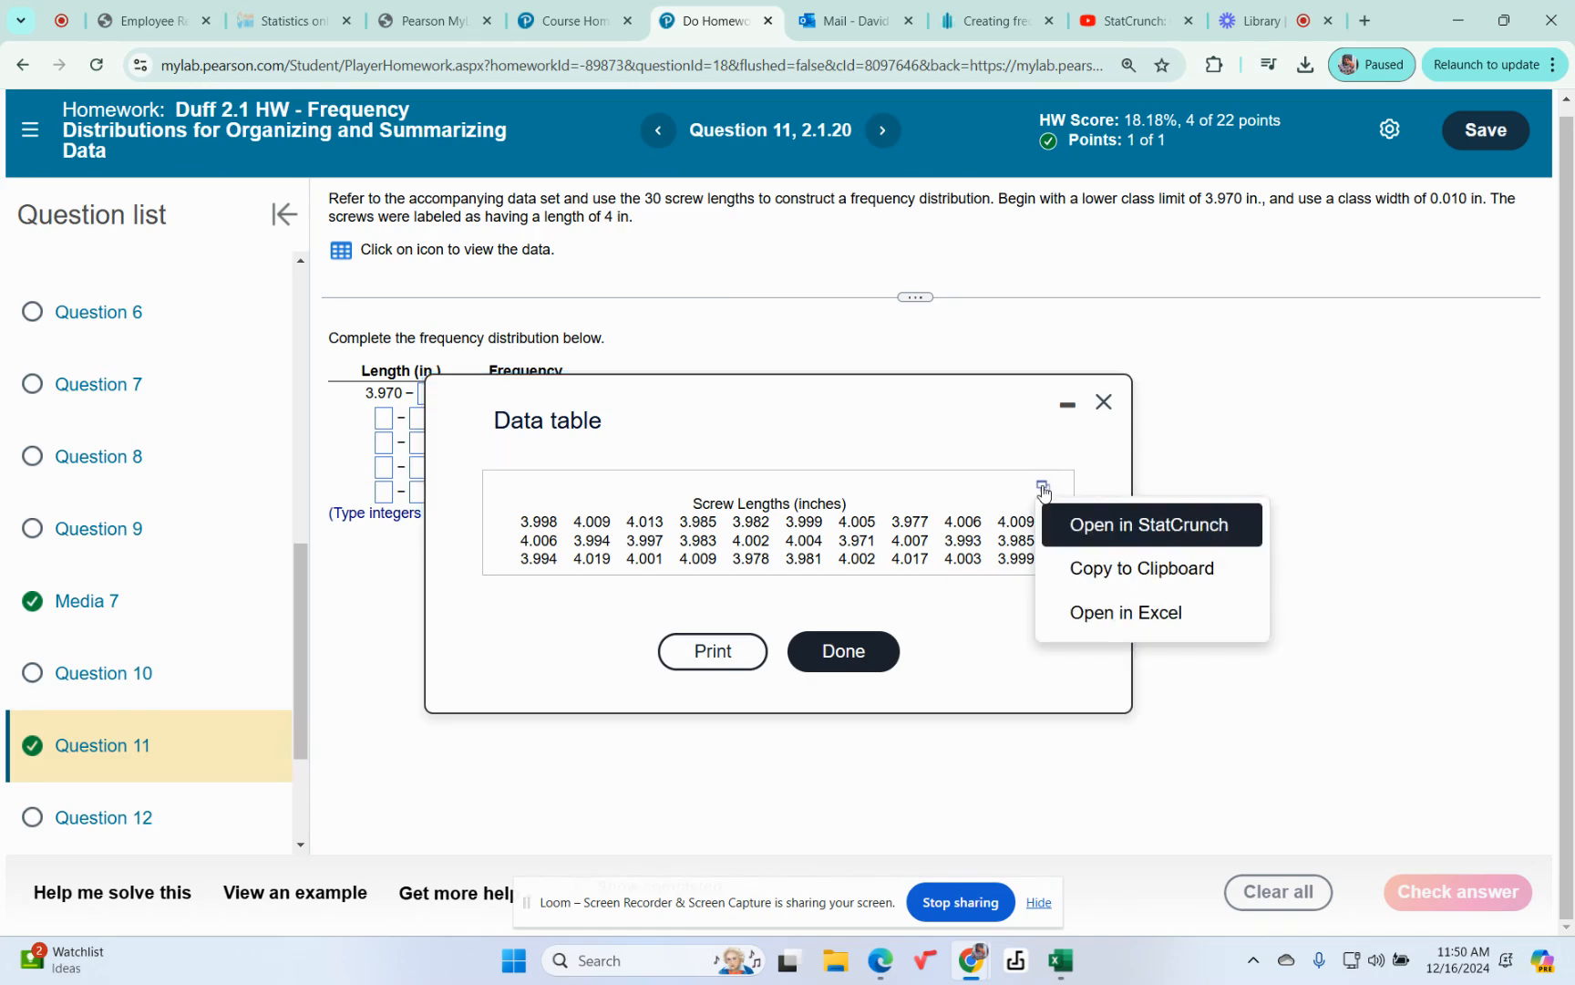
click(1085, 529)
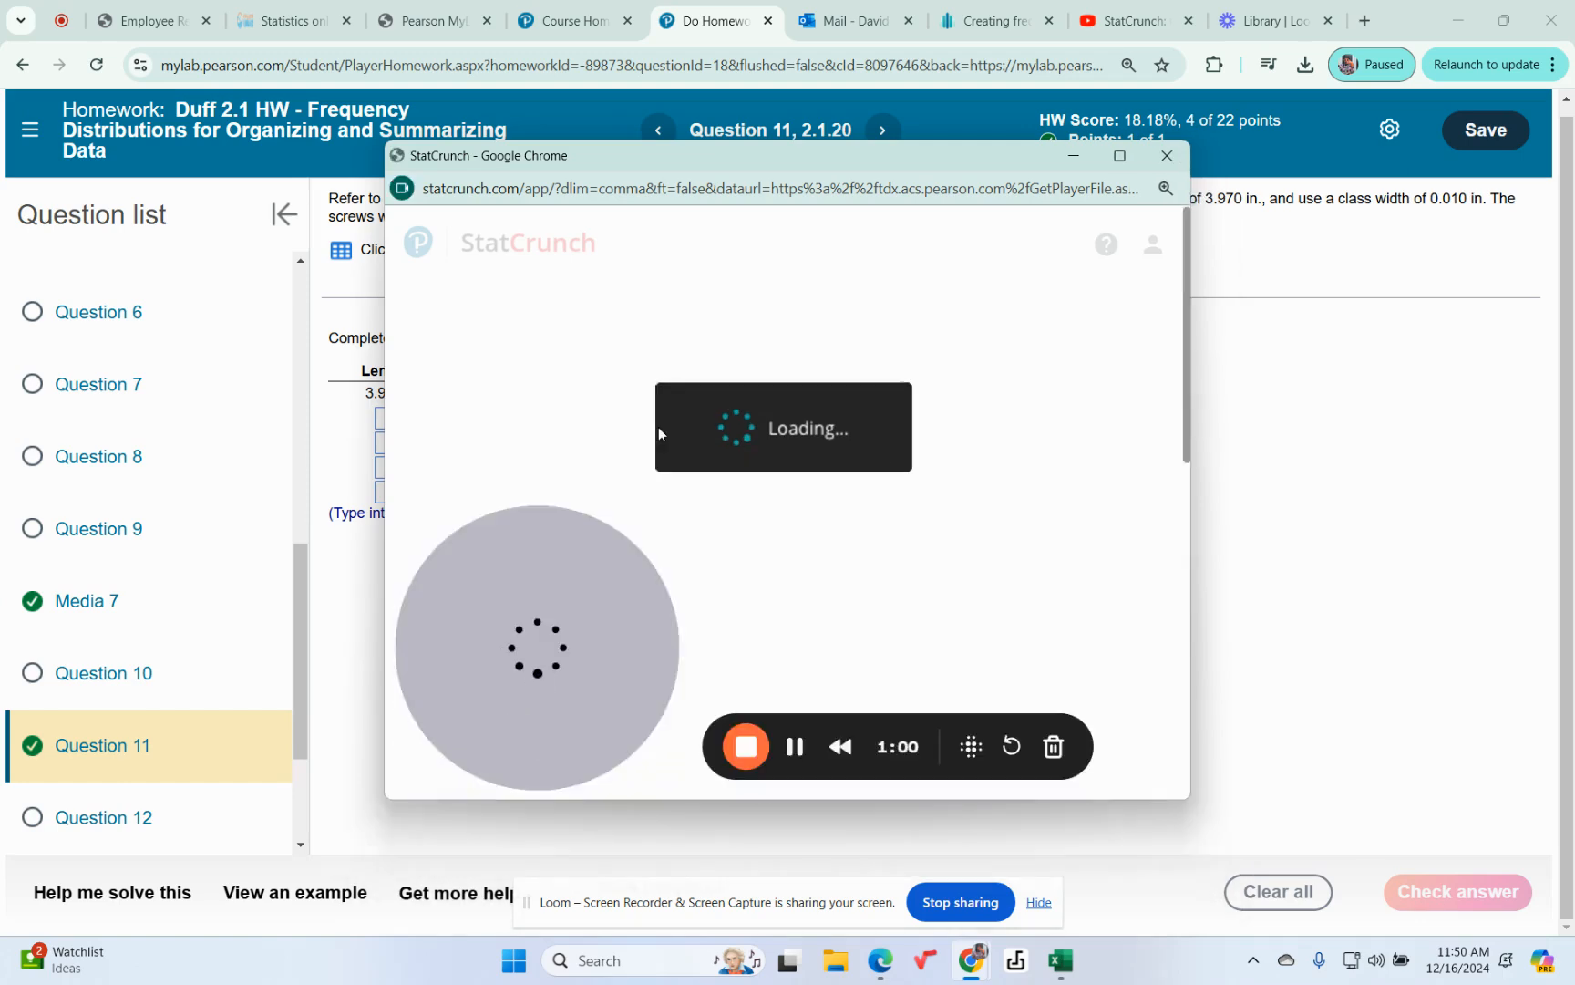
click(1119, 155)
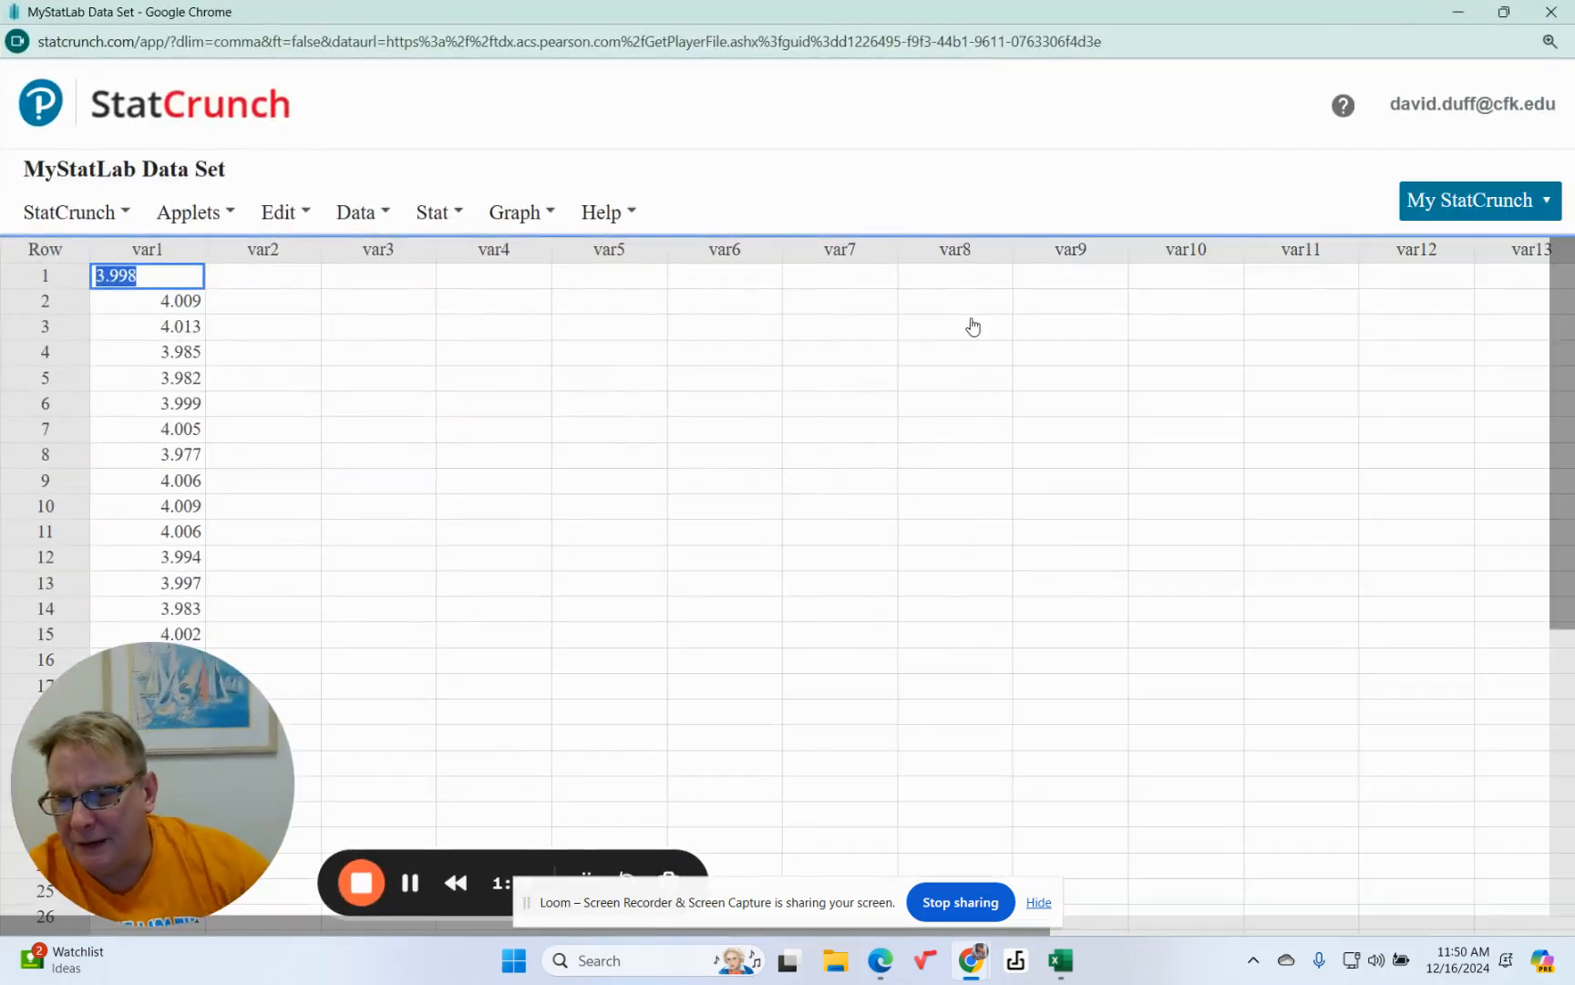
drag(186, 689, 511, 764)
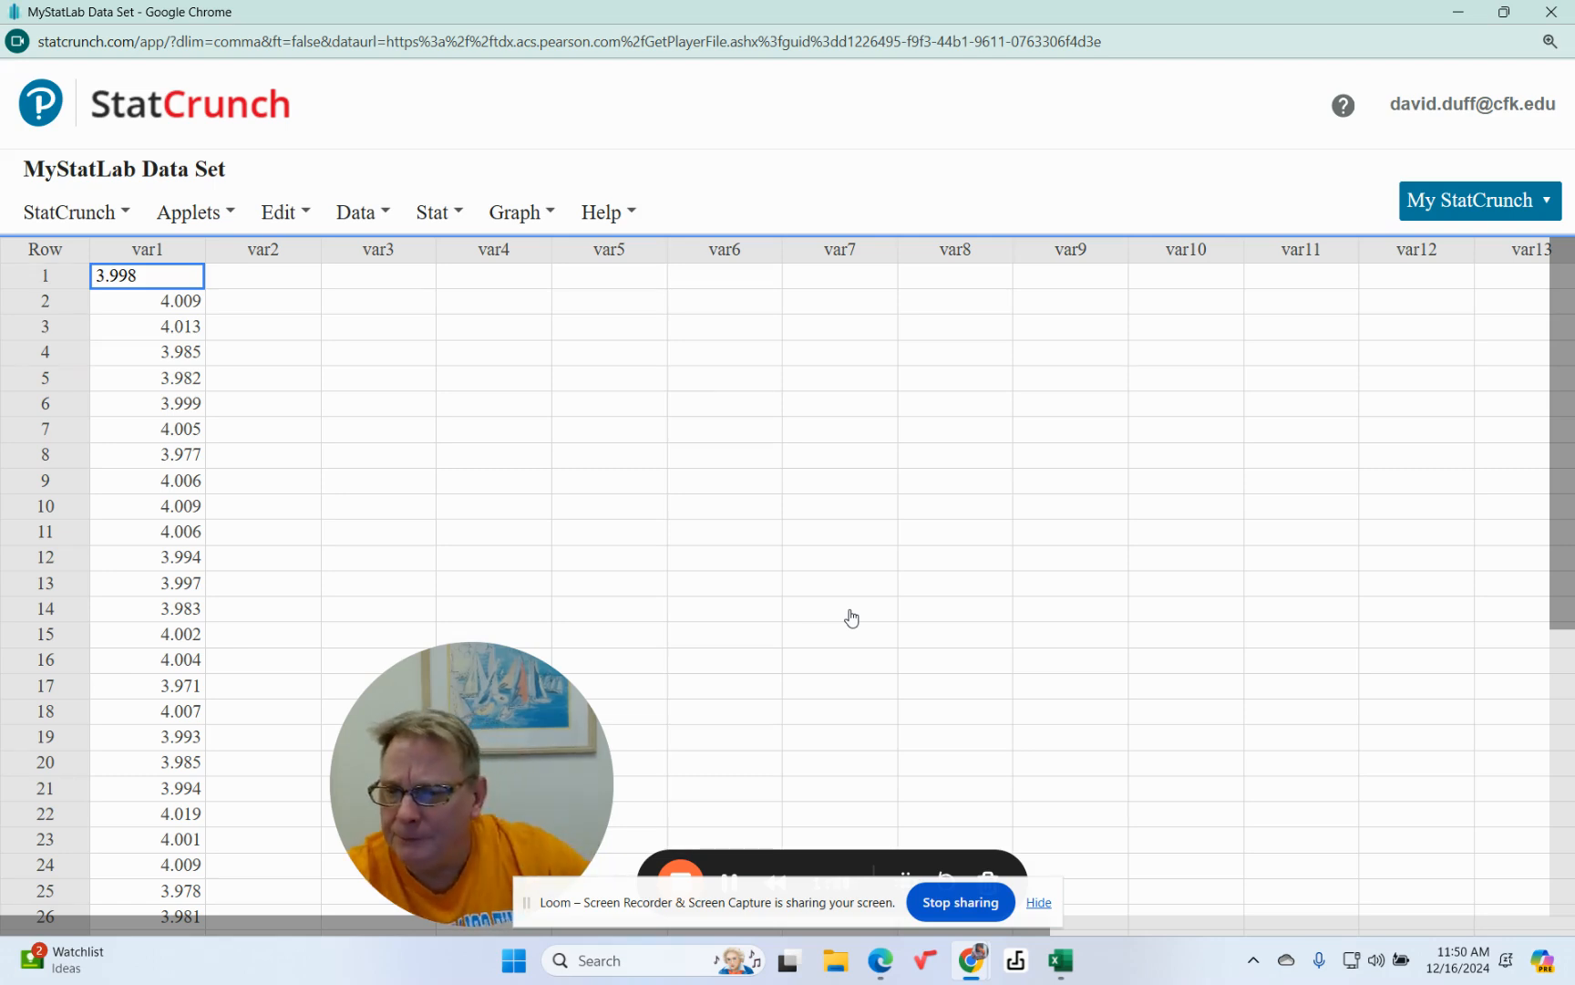
Look over the imported screw data and rename the var1 column to "Screw length".
scroll(164, 347, down, 3)
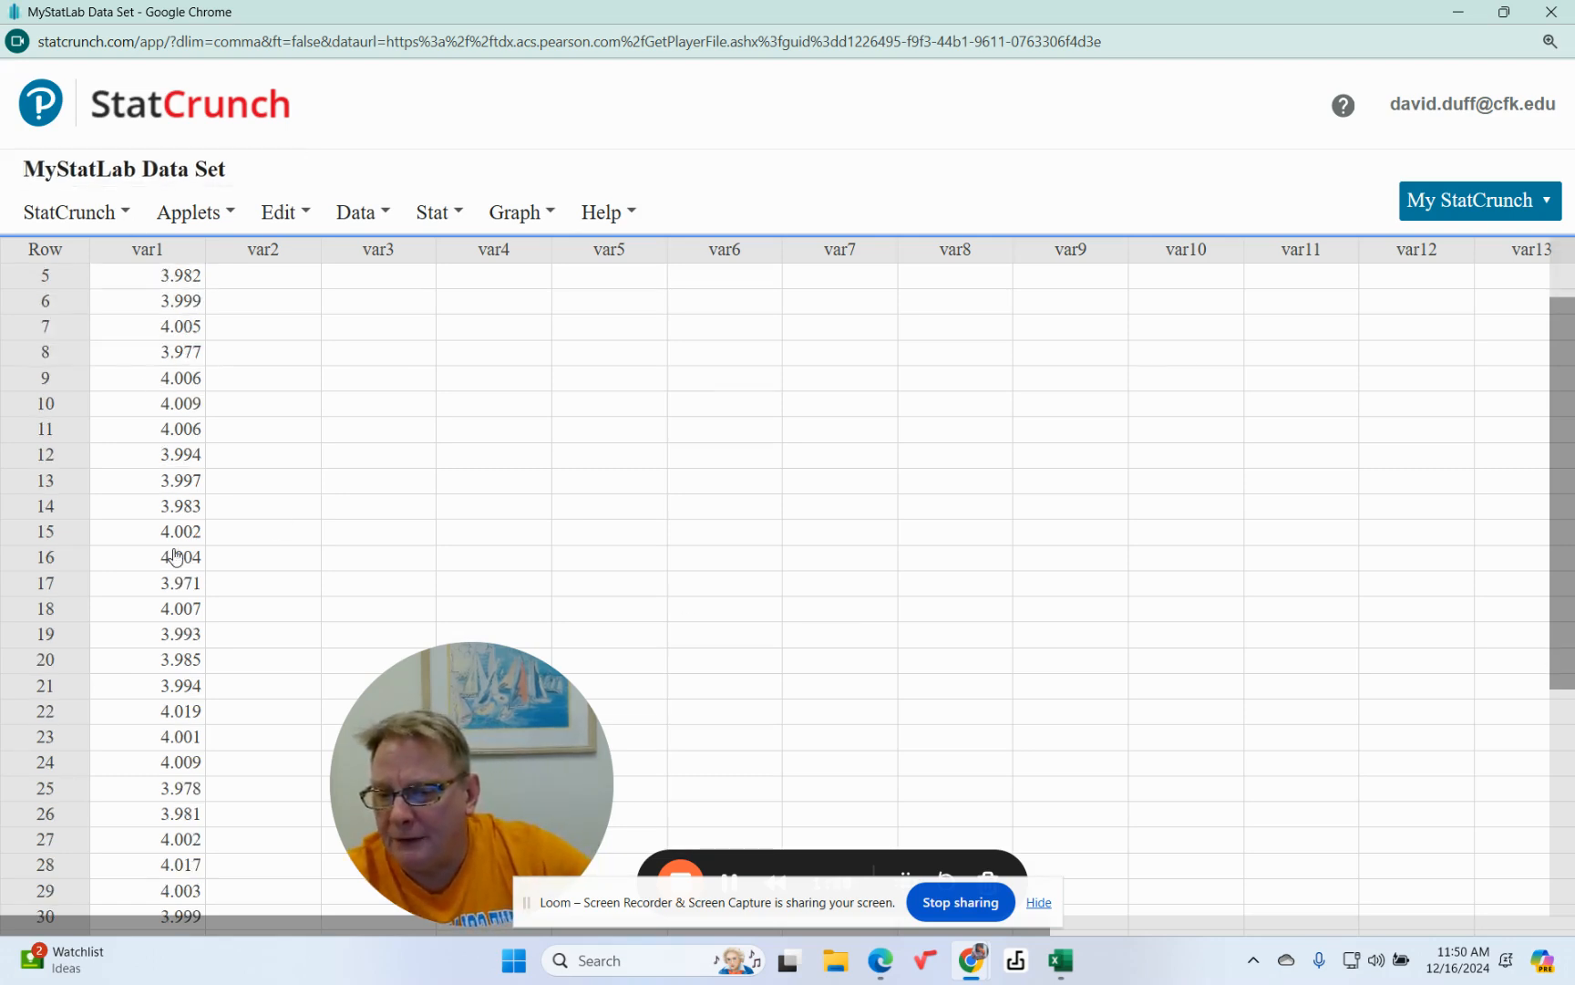
scroll(174, 557, up, 3)
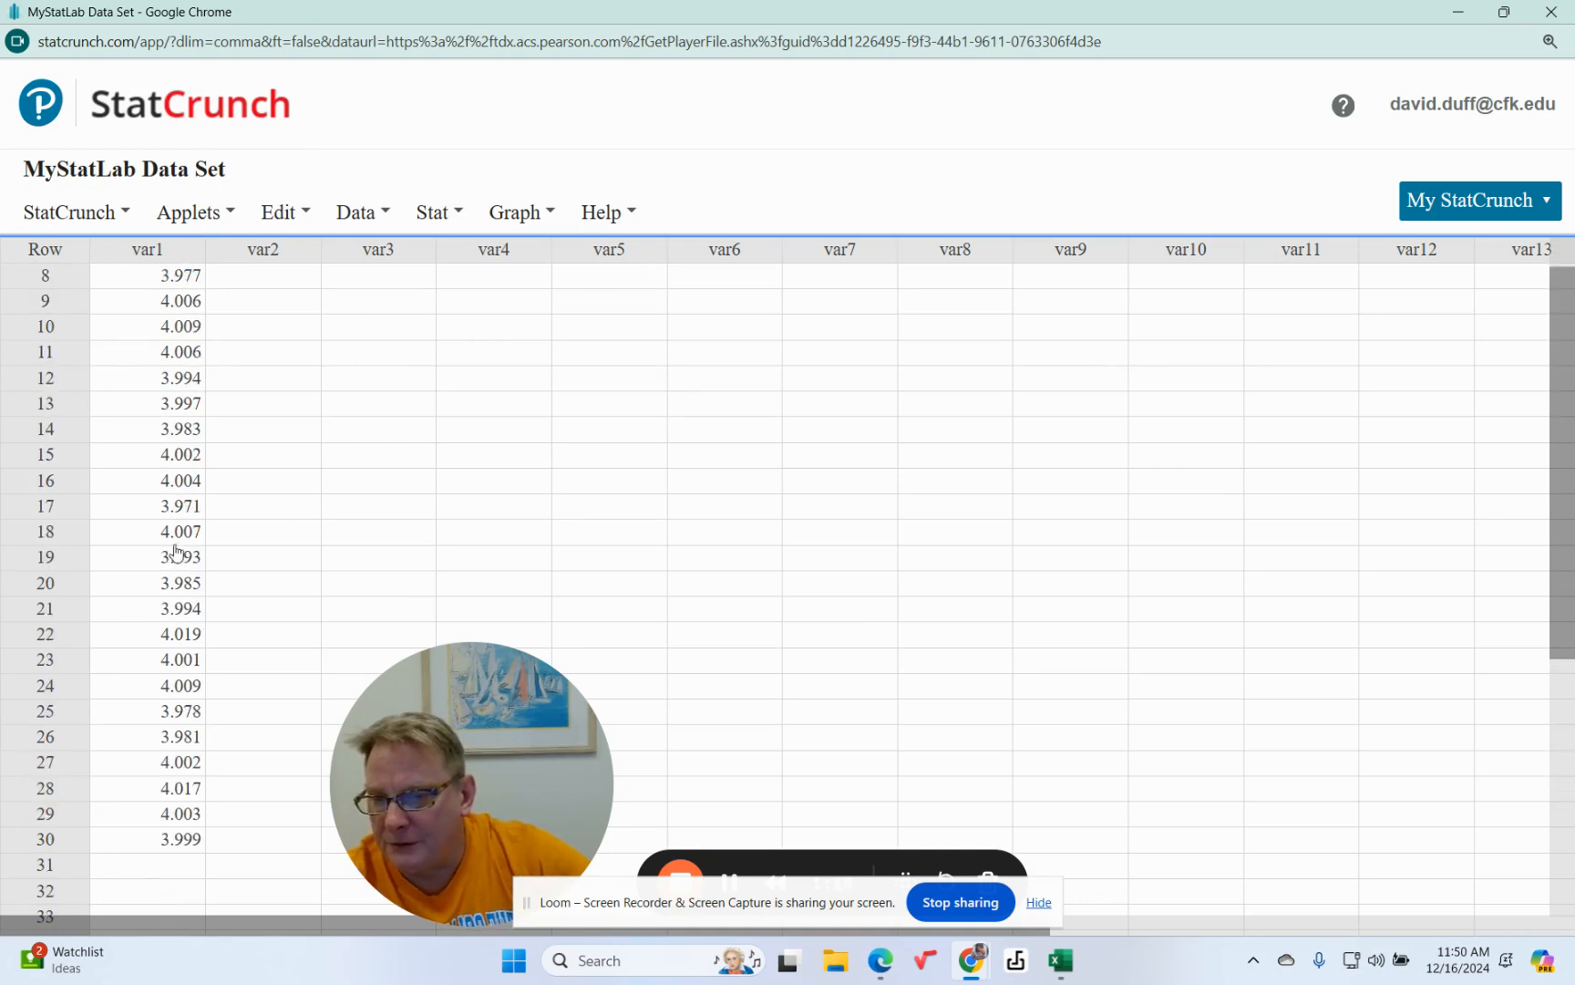
click(169, 252)
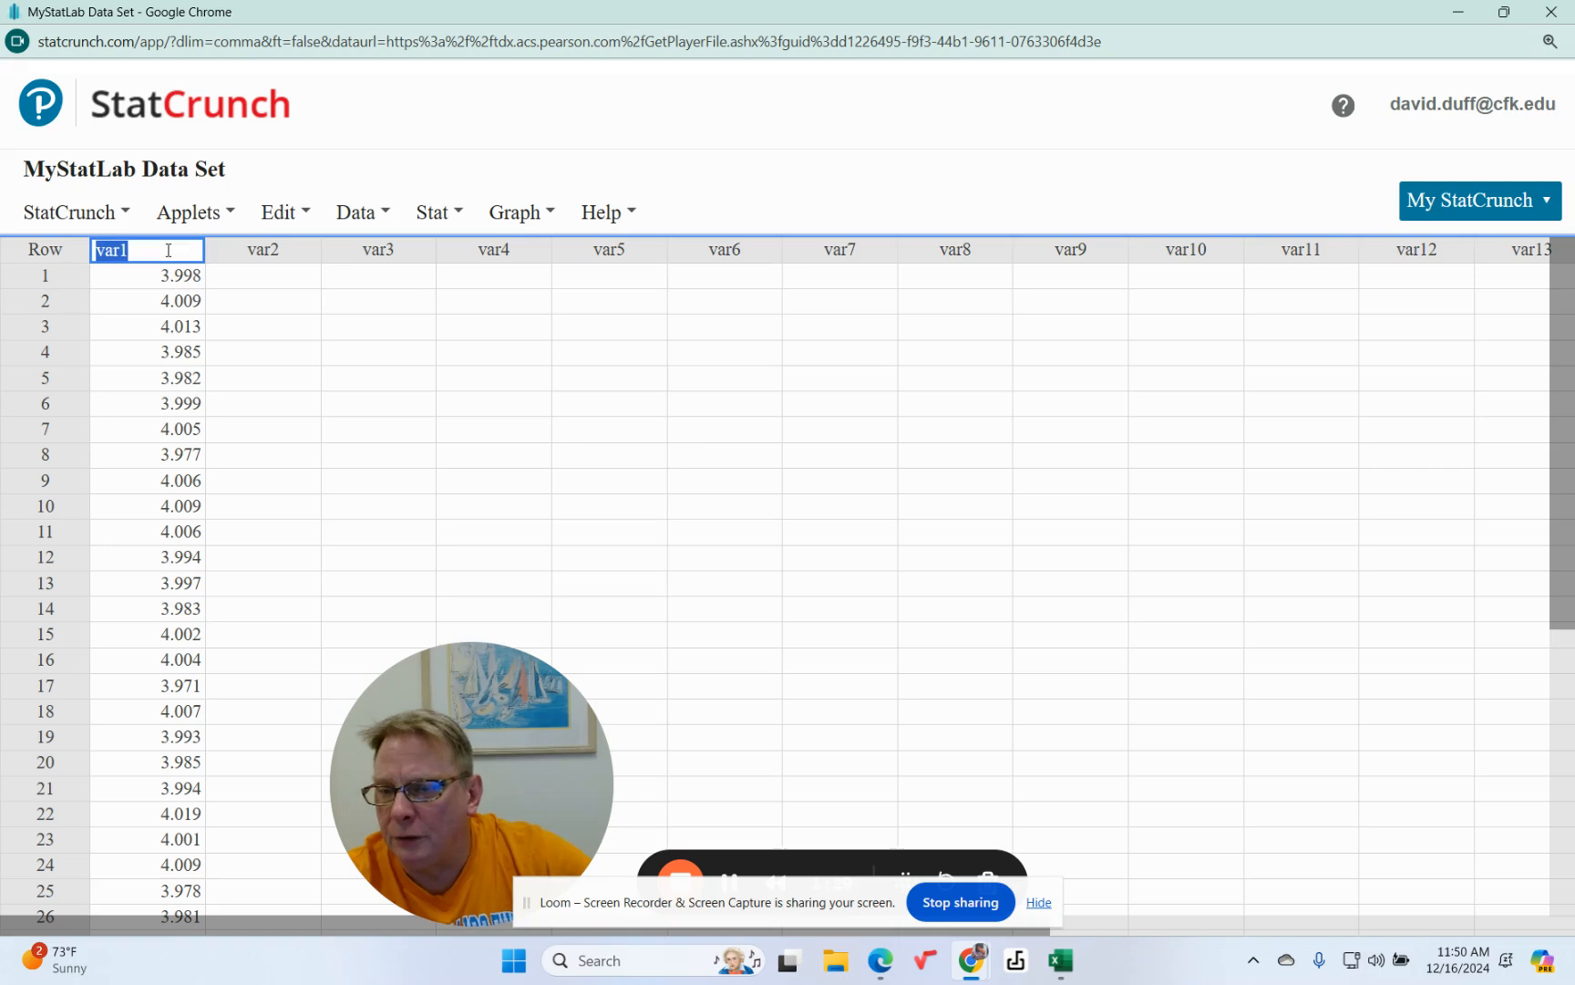
text(Screw length)
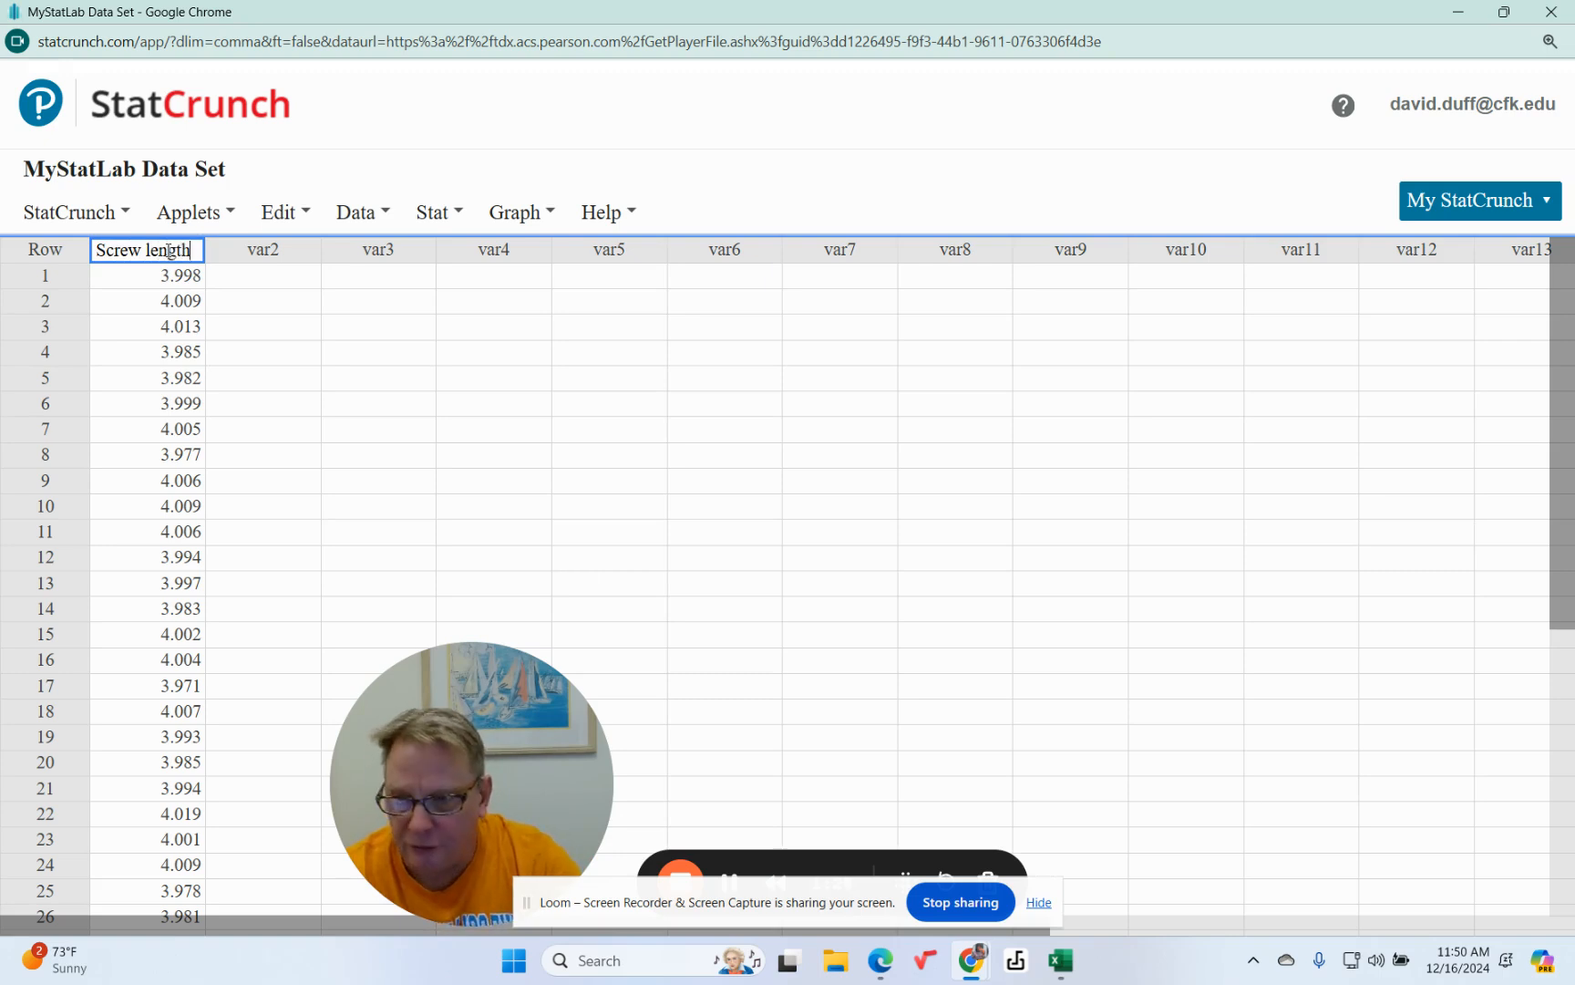
click(375, 348)
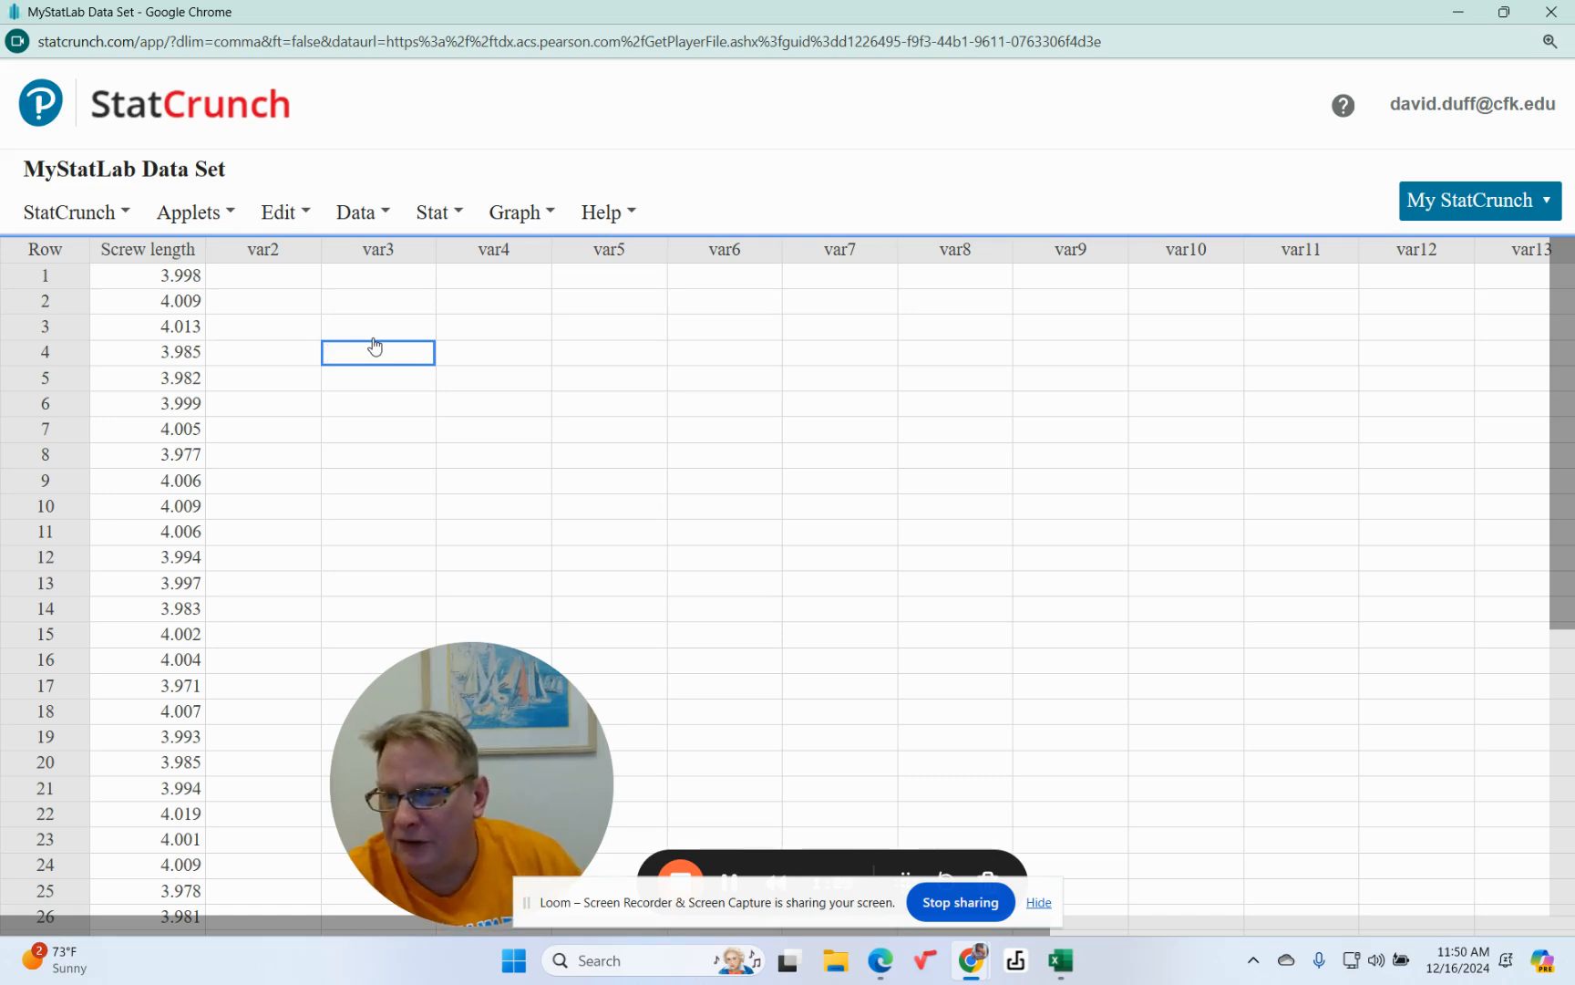
click(298, 250)
click(430, 358)
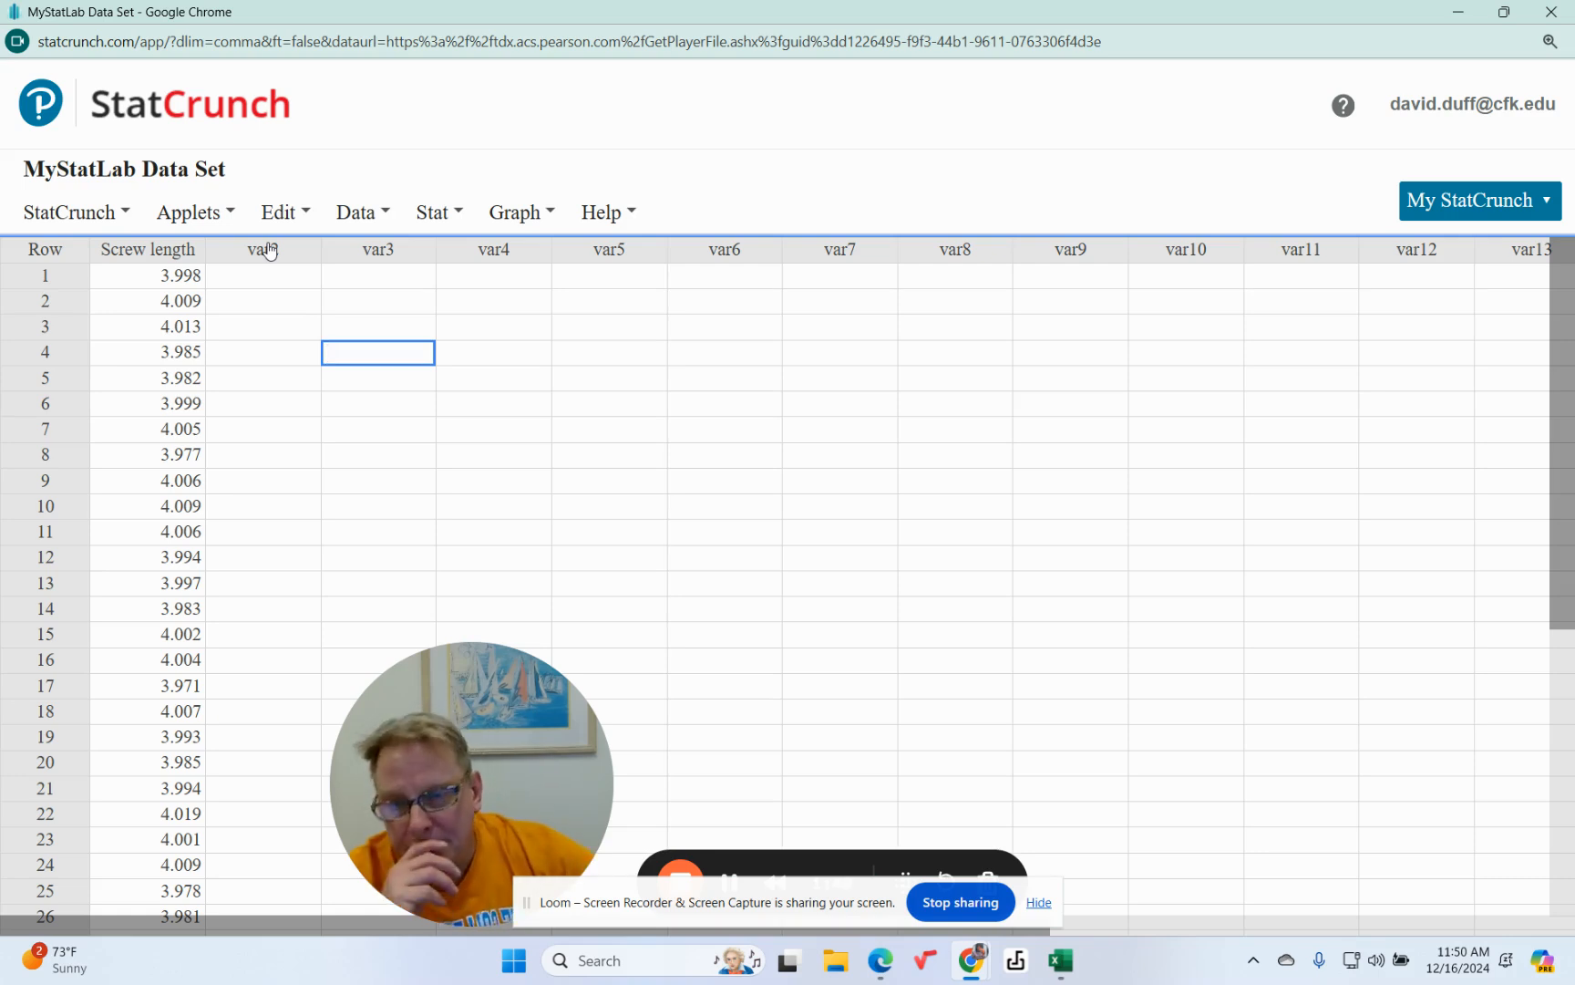
Start a Frequency table from the Stat tools and enable binning of numerical values.
click(455, 215)
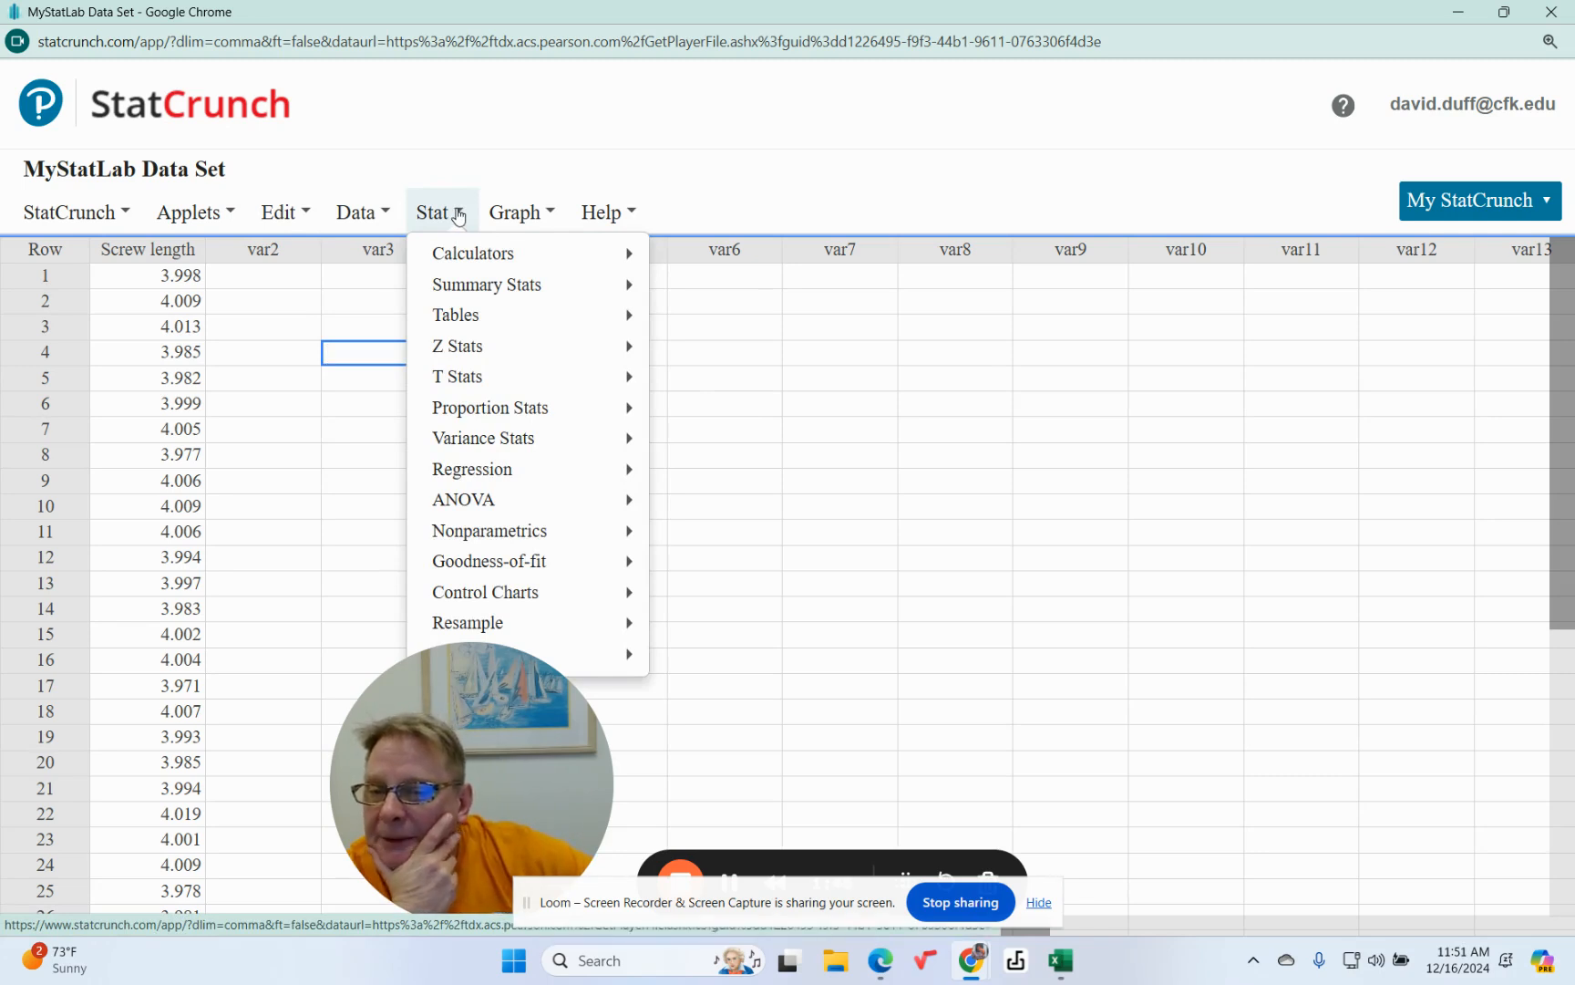
mouse_move(463, 321)
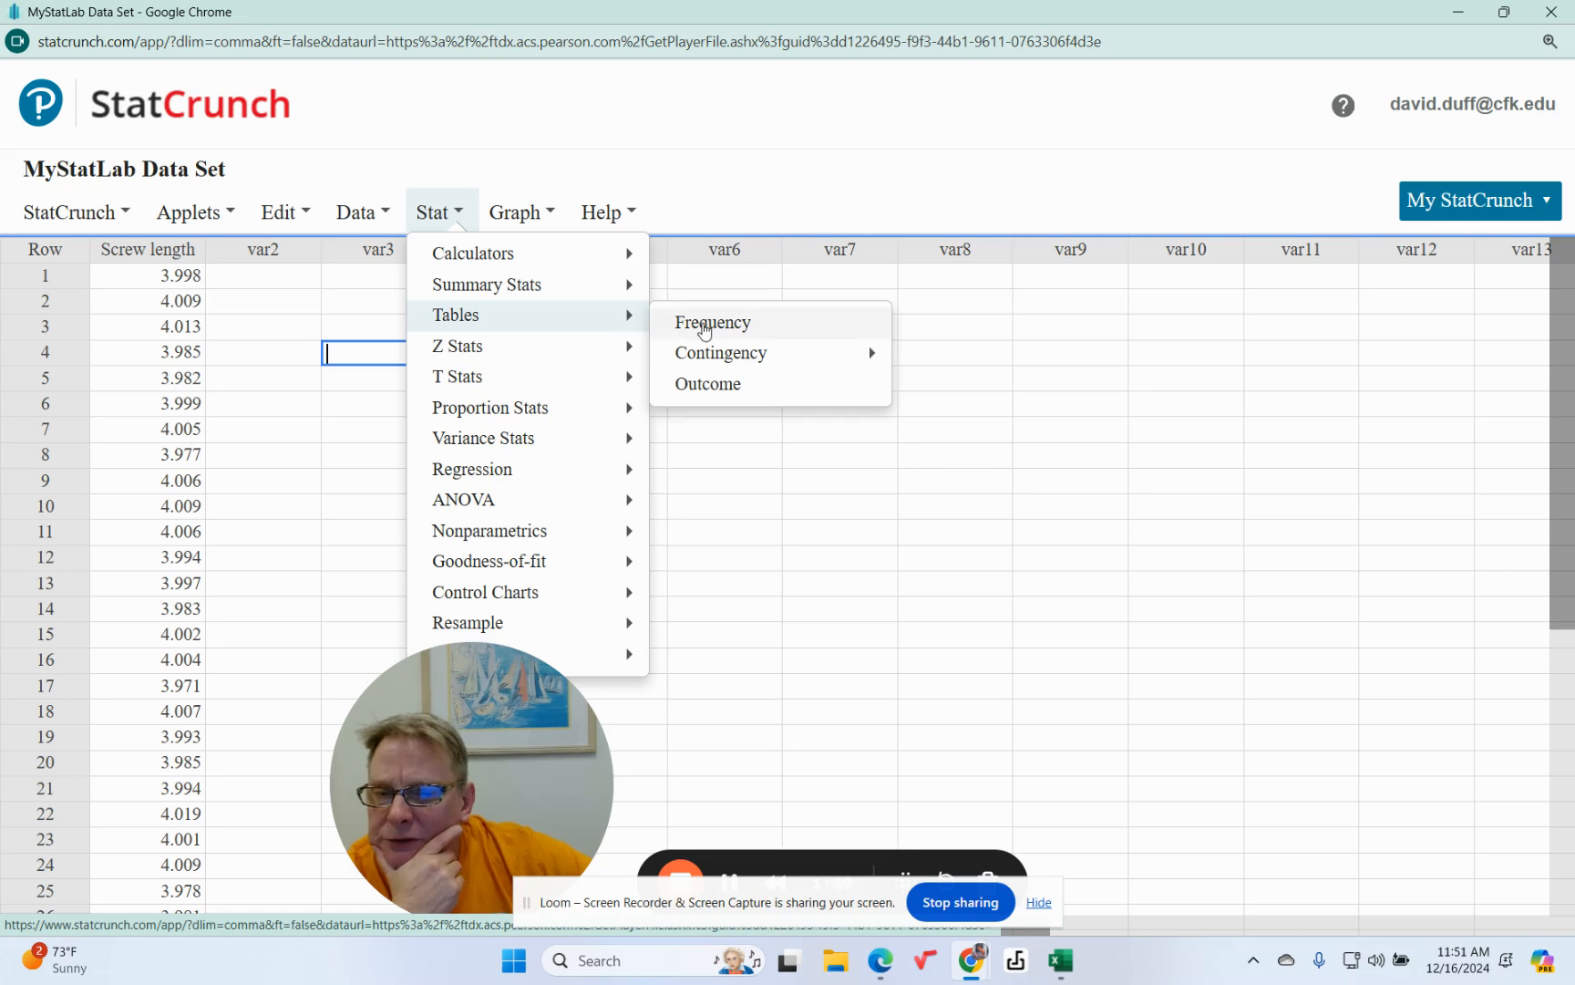
click(705, 331)
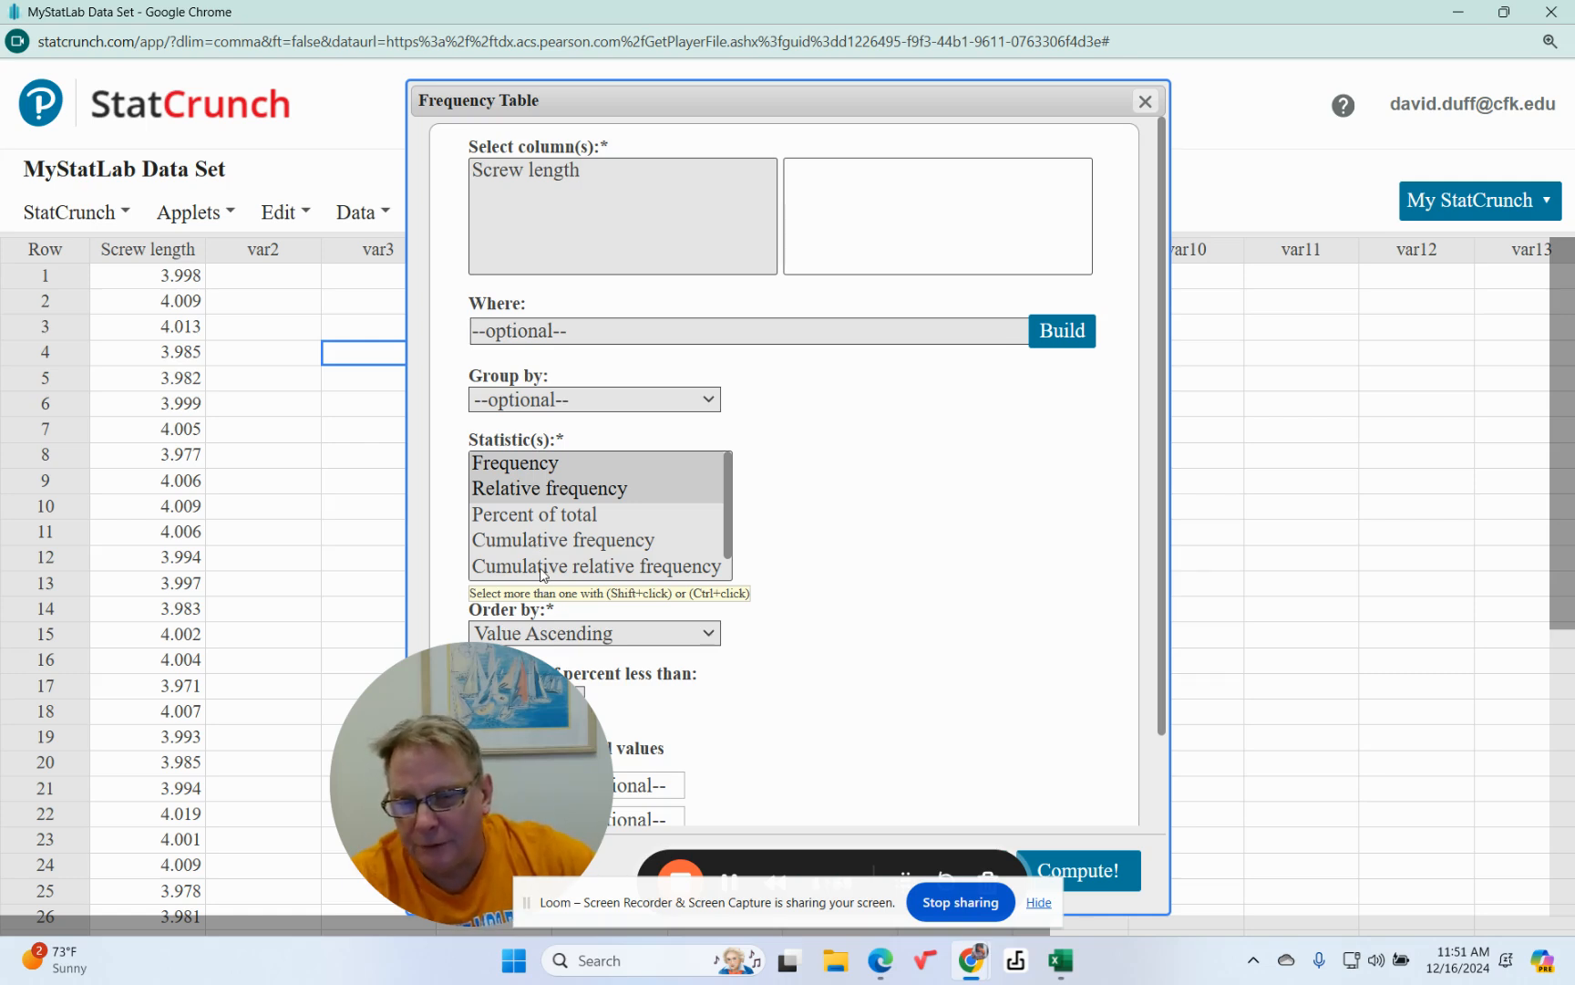
scroll(854, 556, down, 2)
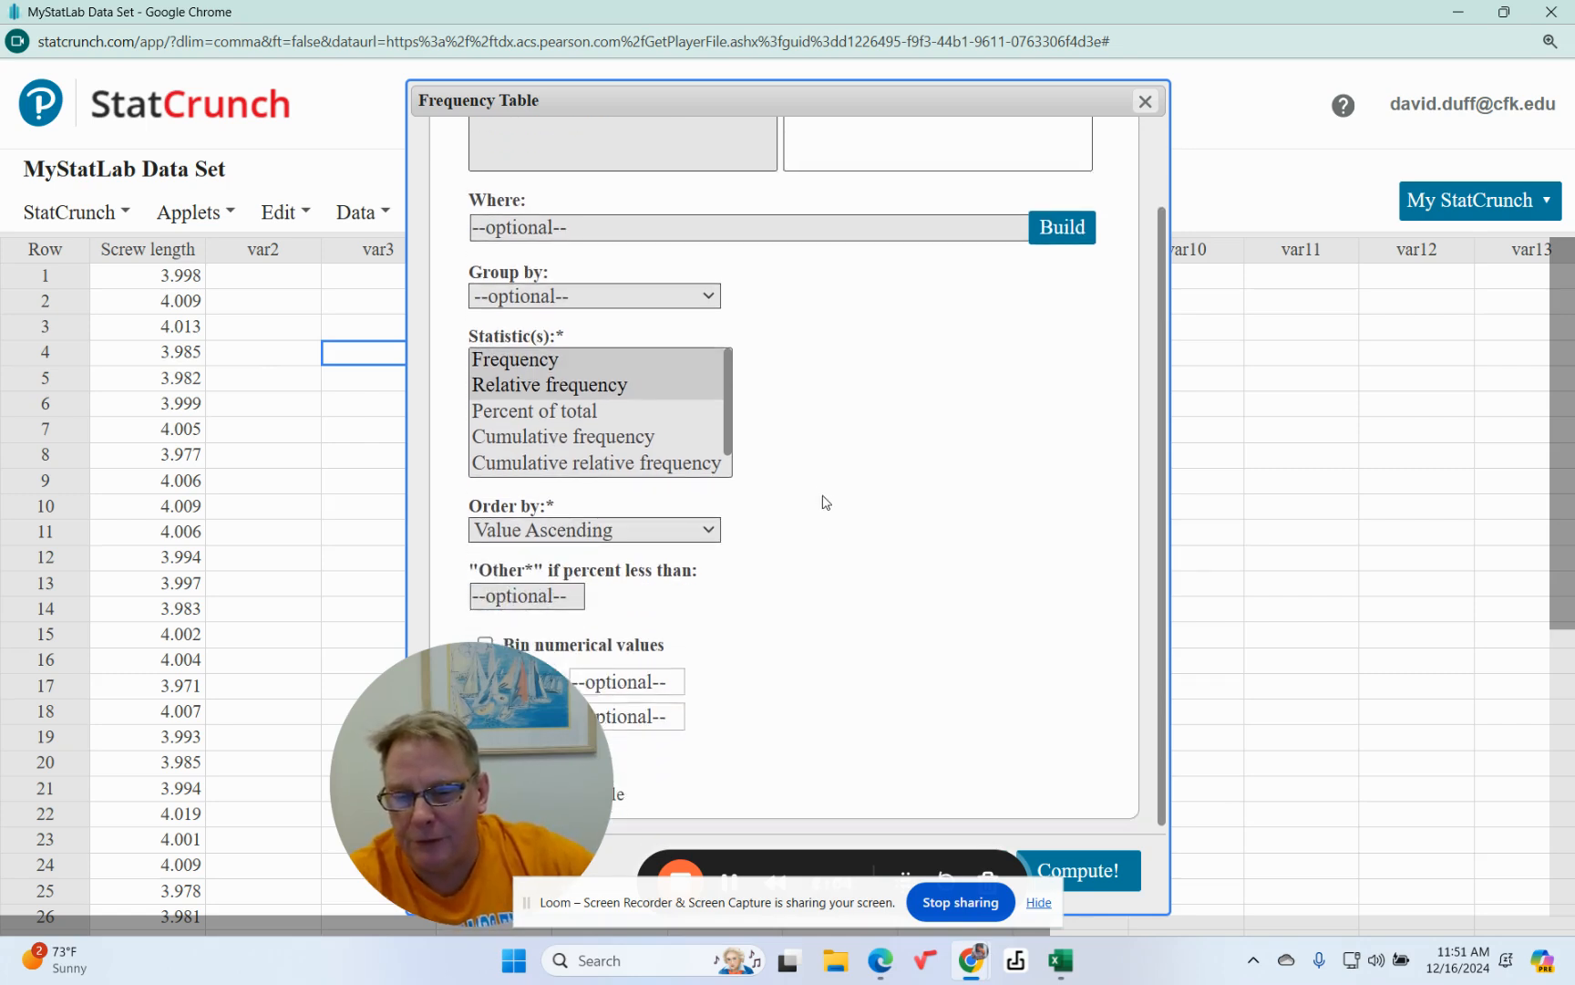
drag(507, 676, 242, 679)
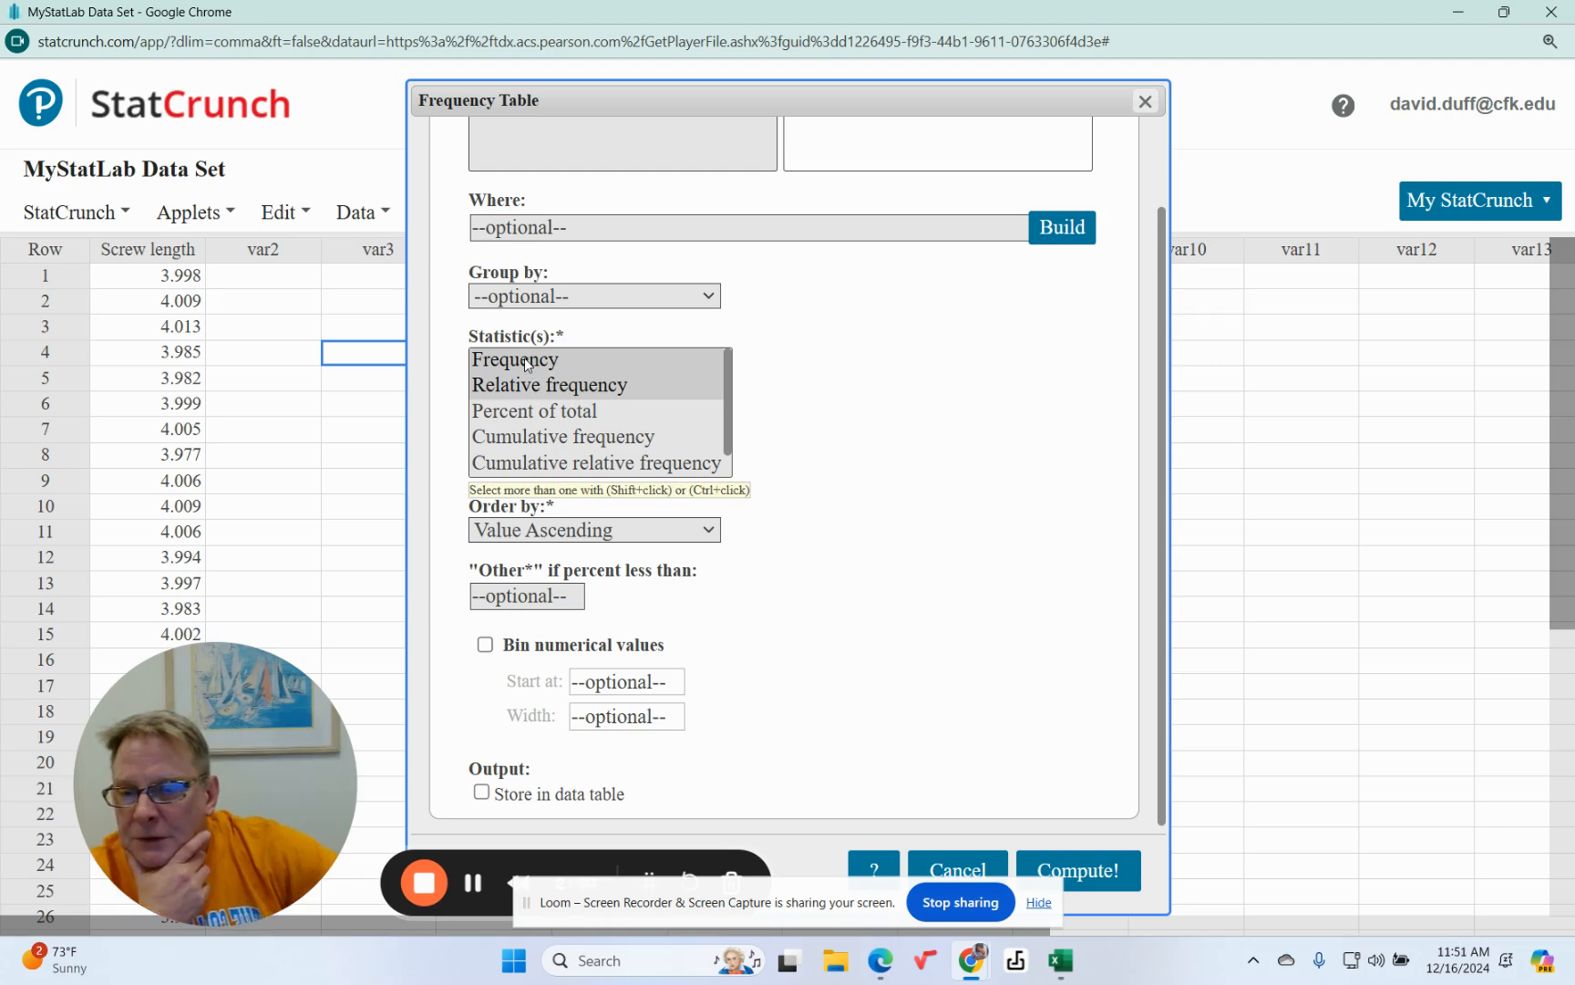
click(485, 646)
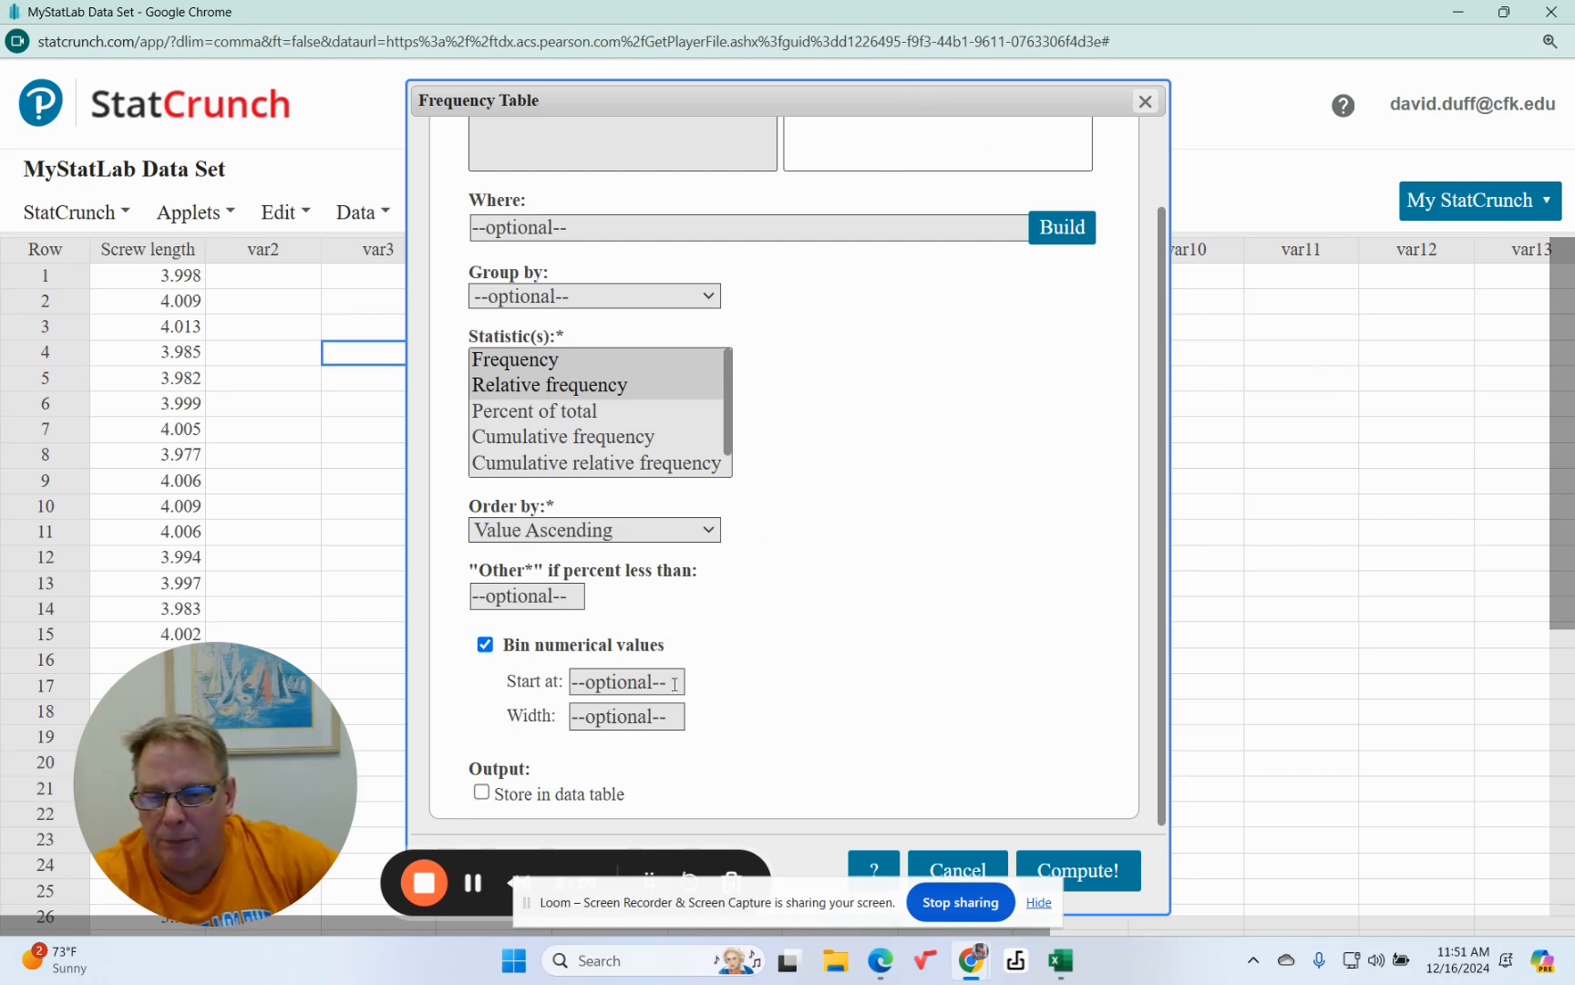
Check the homework question's class limits and set the bins to start at 3.97 with a width of .01.
click(606, 680)
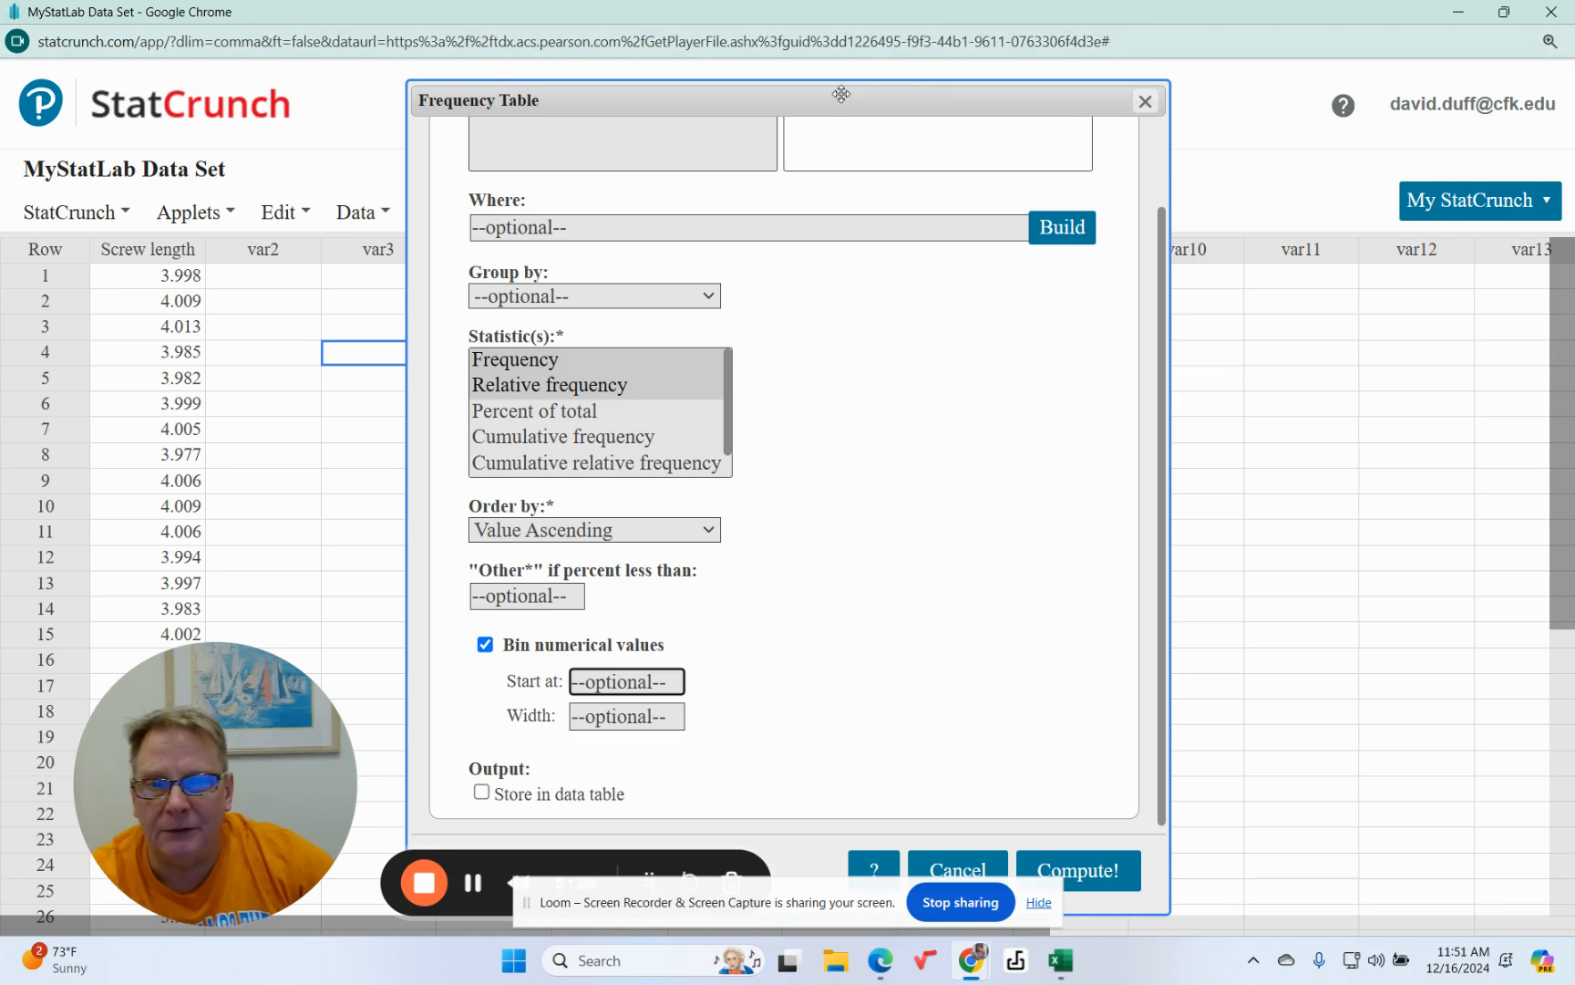
click(1502, 16)
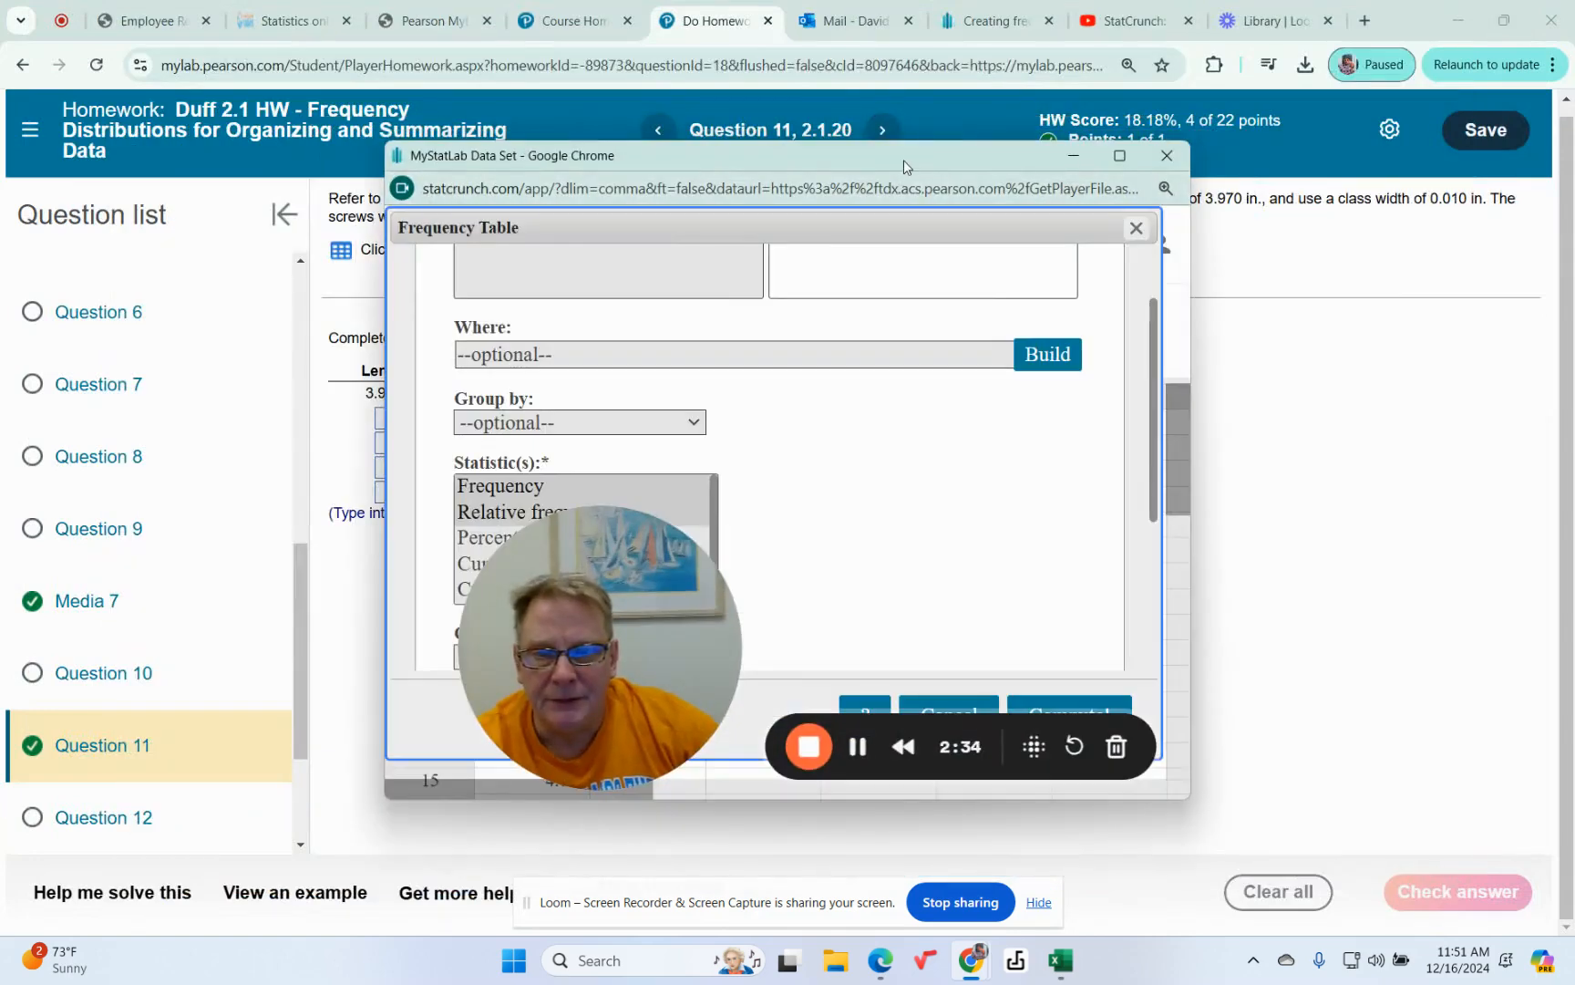
drag(904, 160, 956, 238)
click(1174, 225)
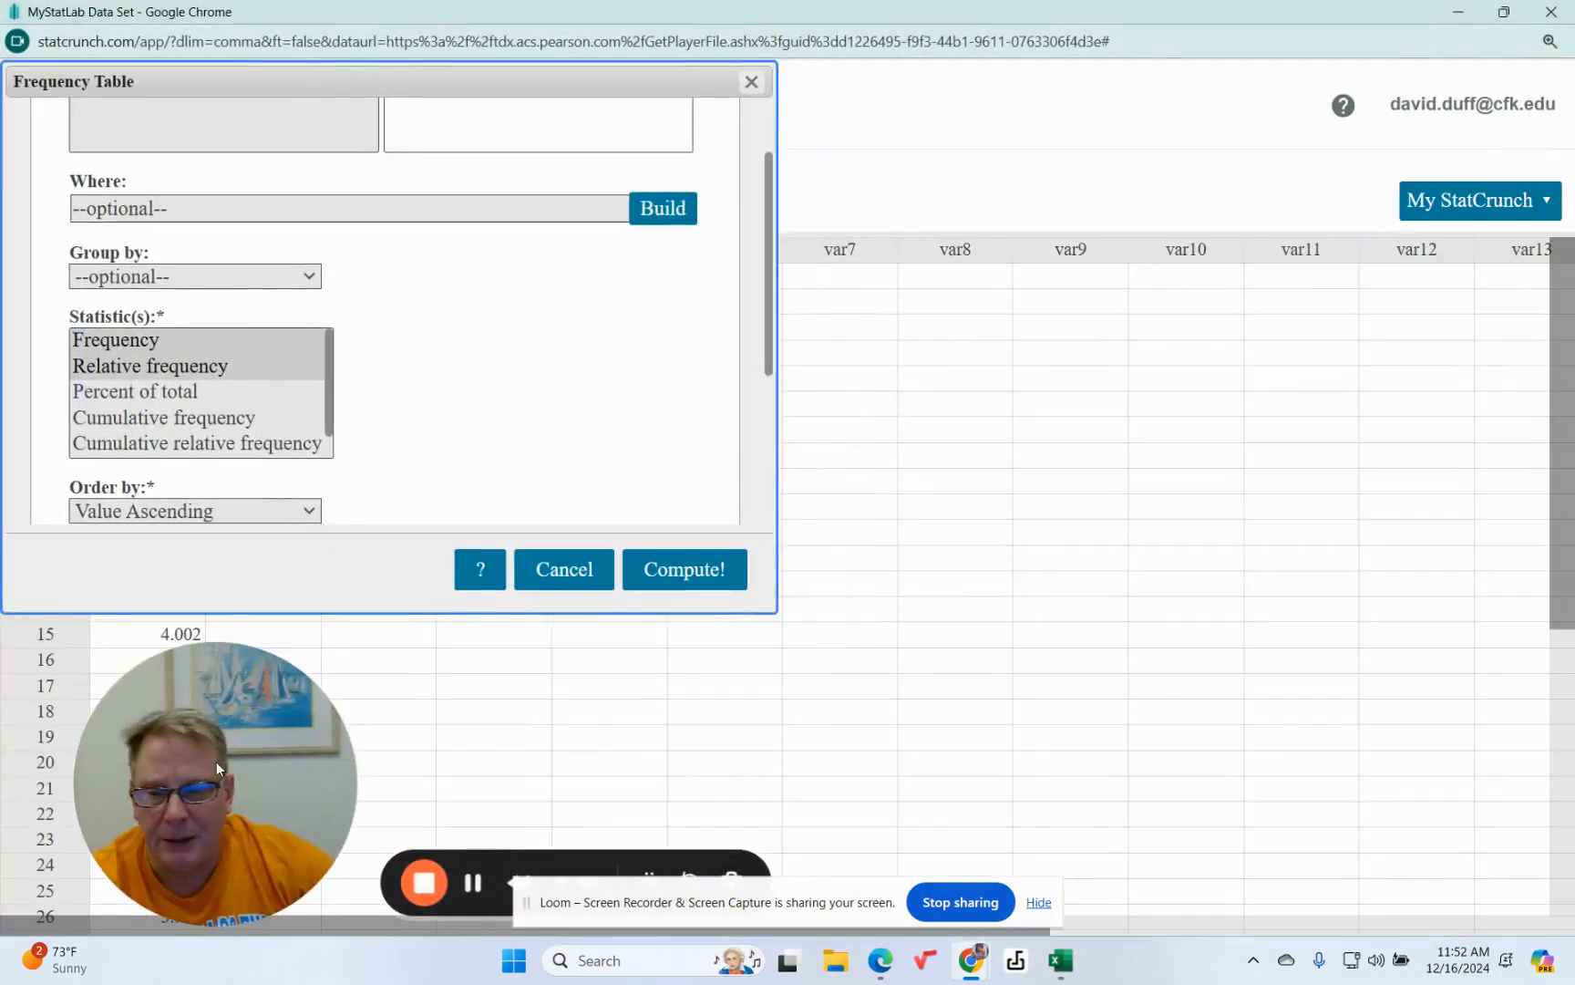
scroll(436, 401, down, 3)
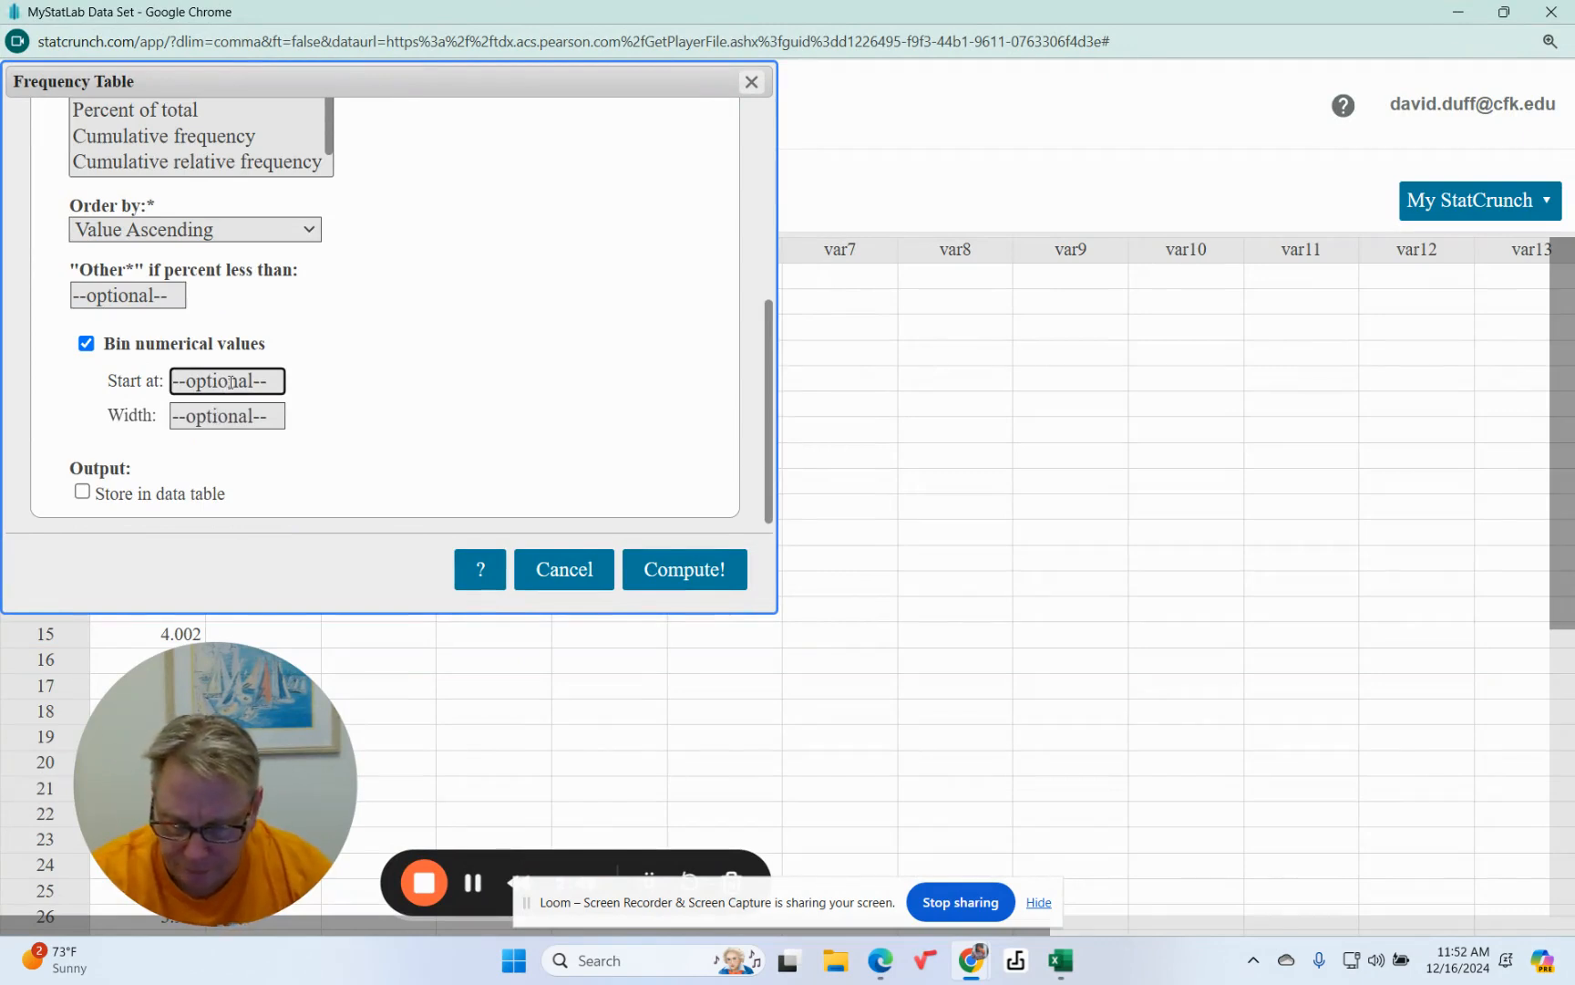
text(3.97)
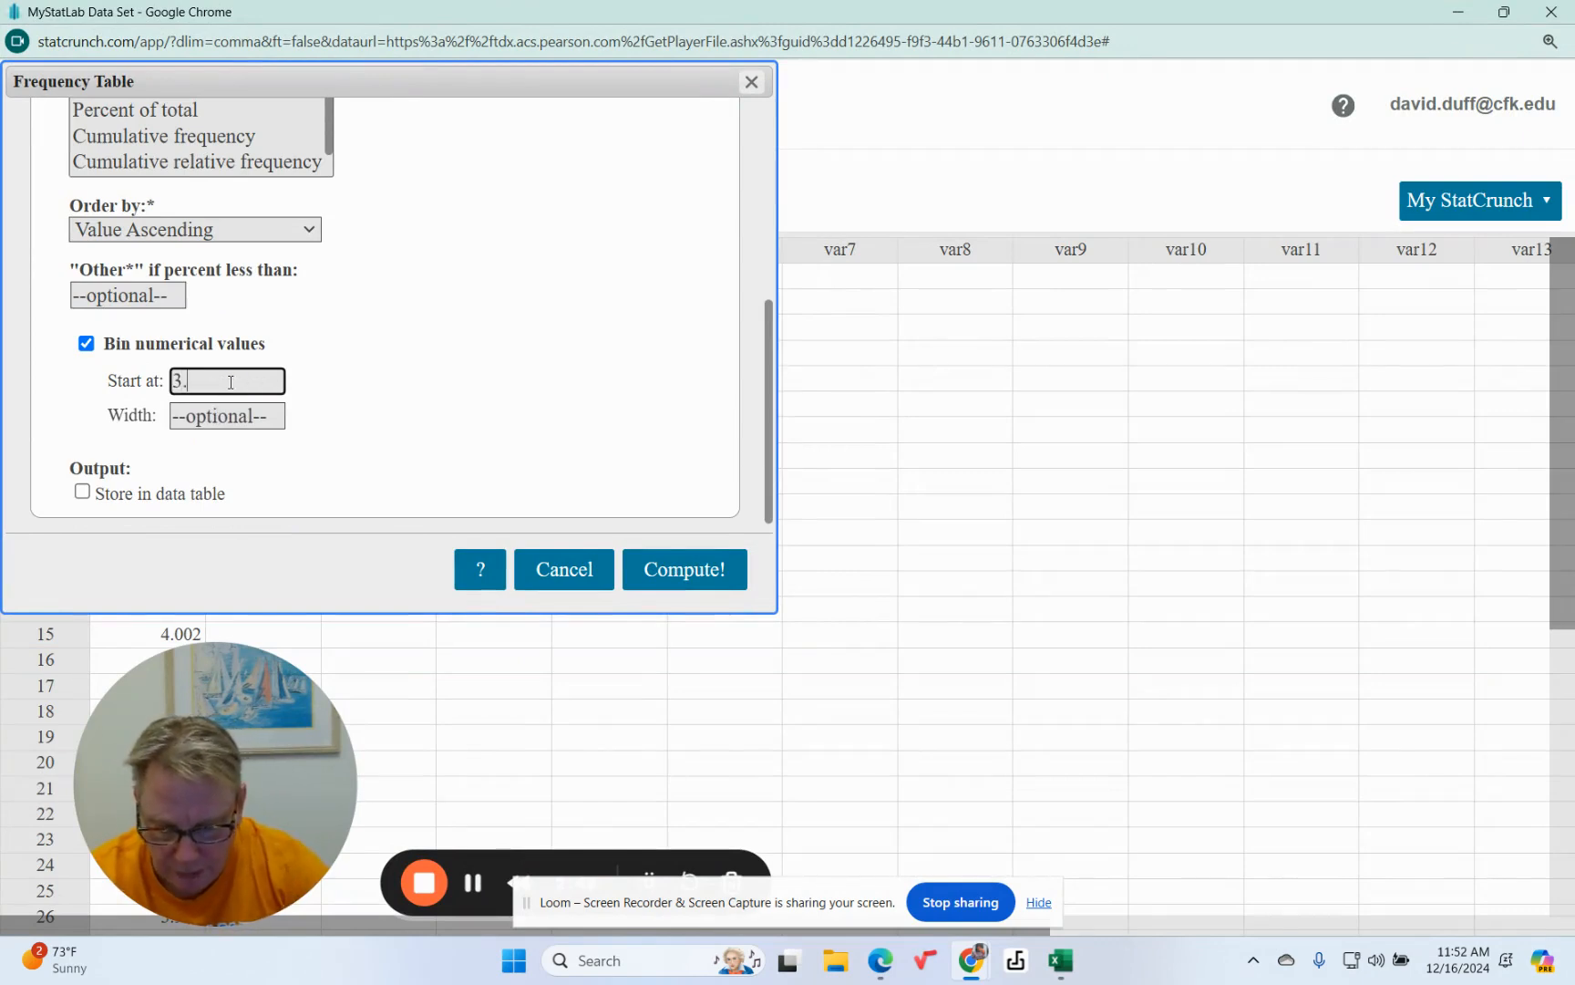
click(258, 420)
text(.)
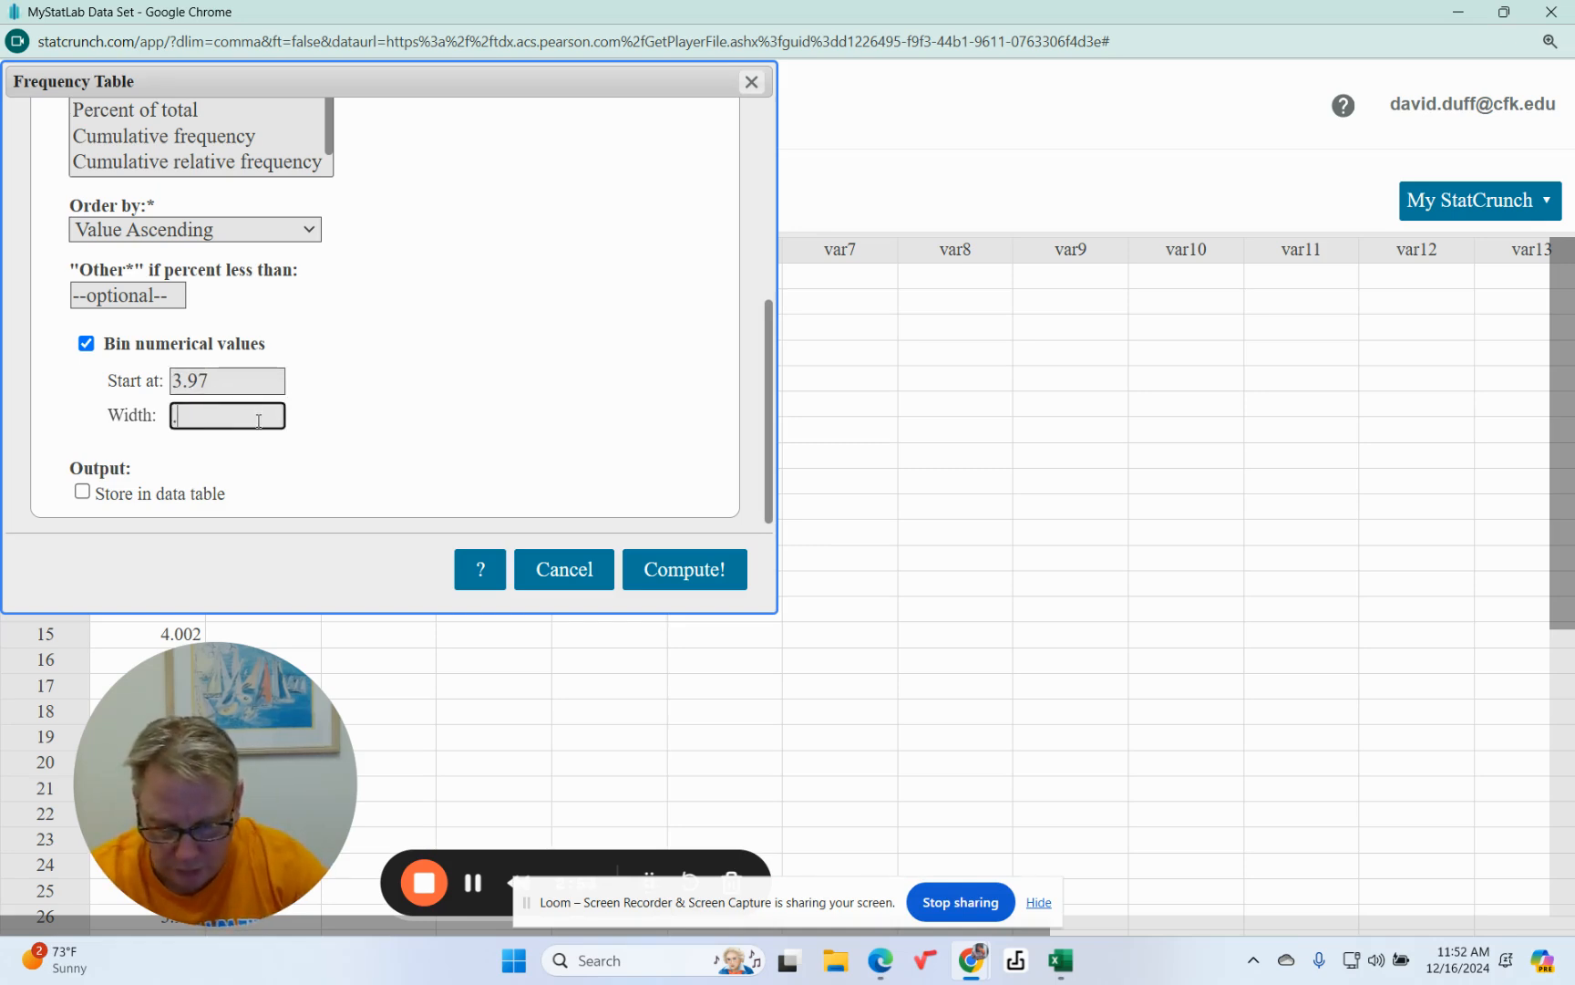
text(01)
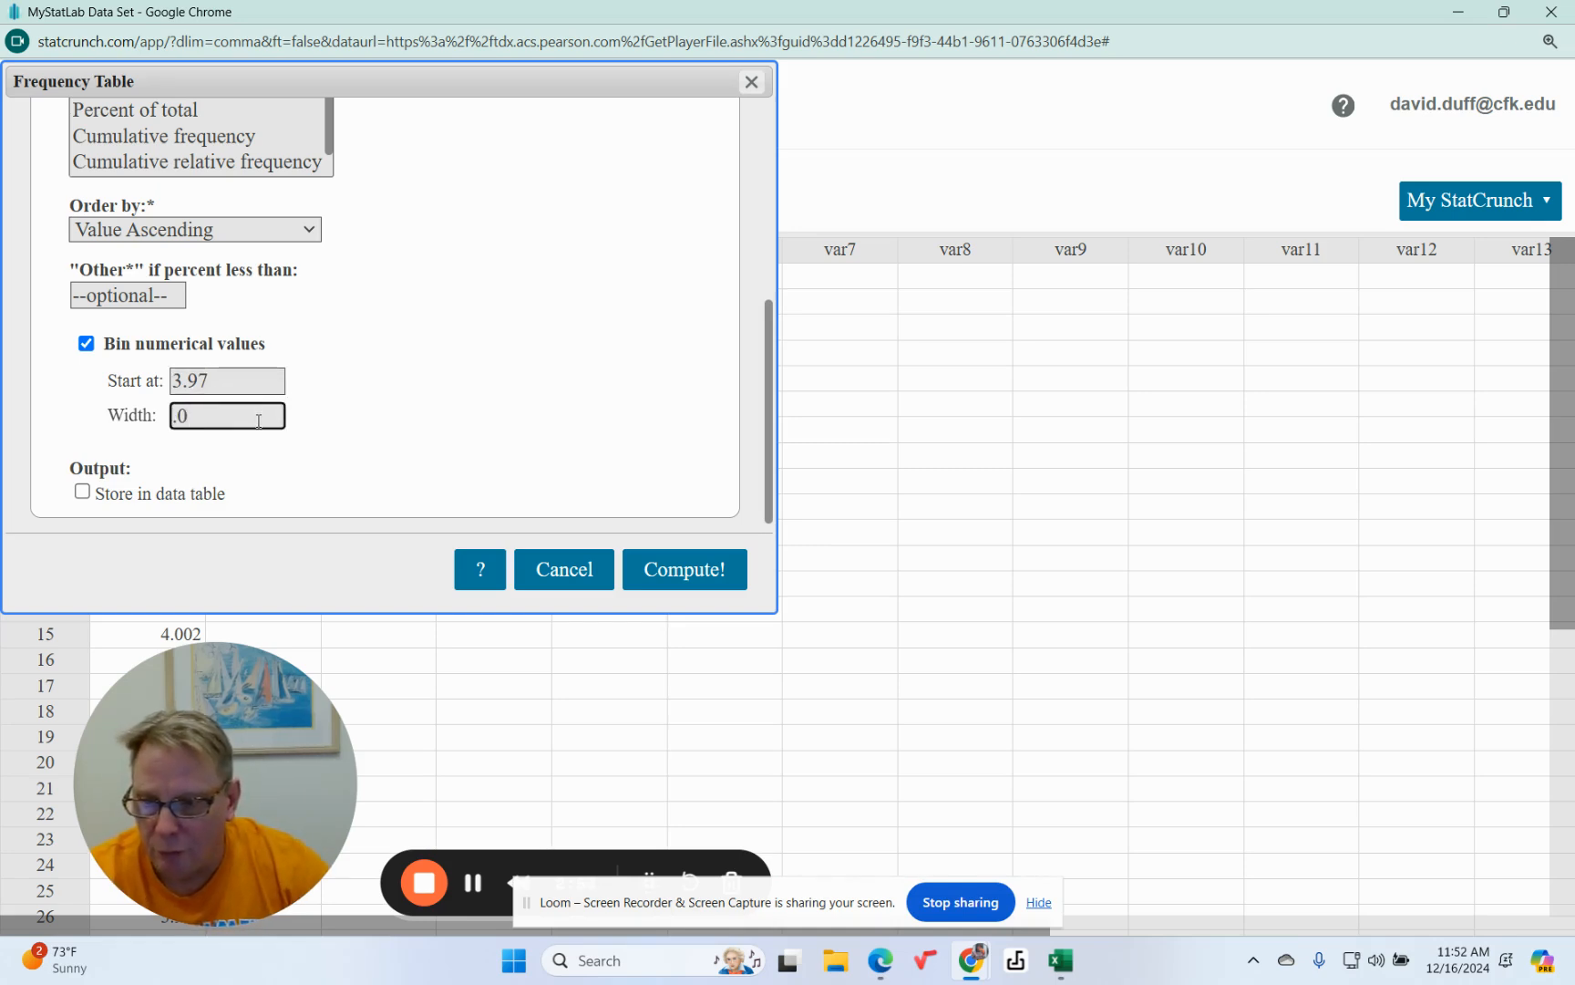
Select the Screw length column, compute the frequency table and move its results window nearer the data.
click(689, 579)
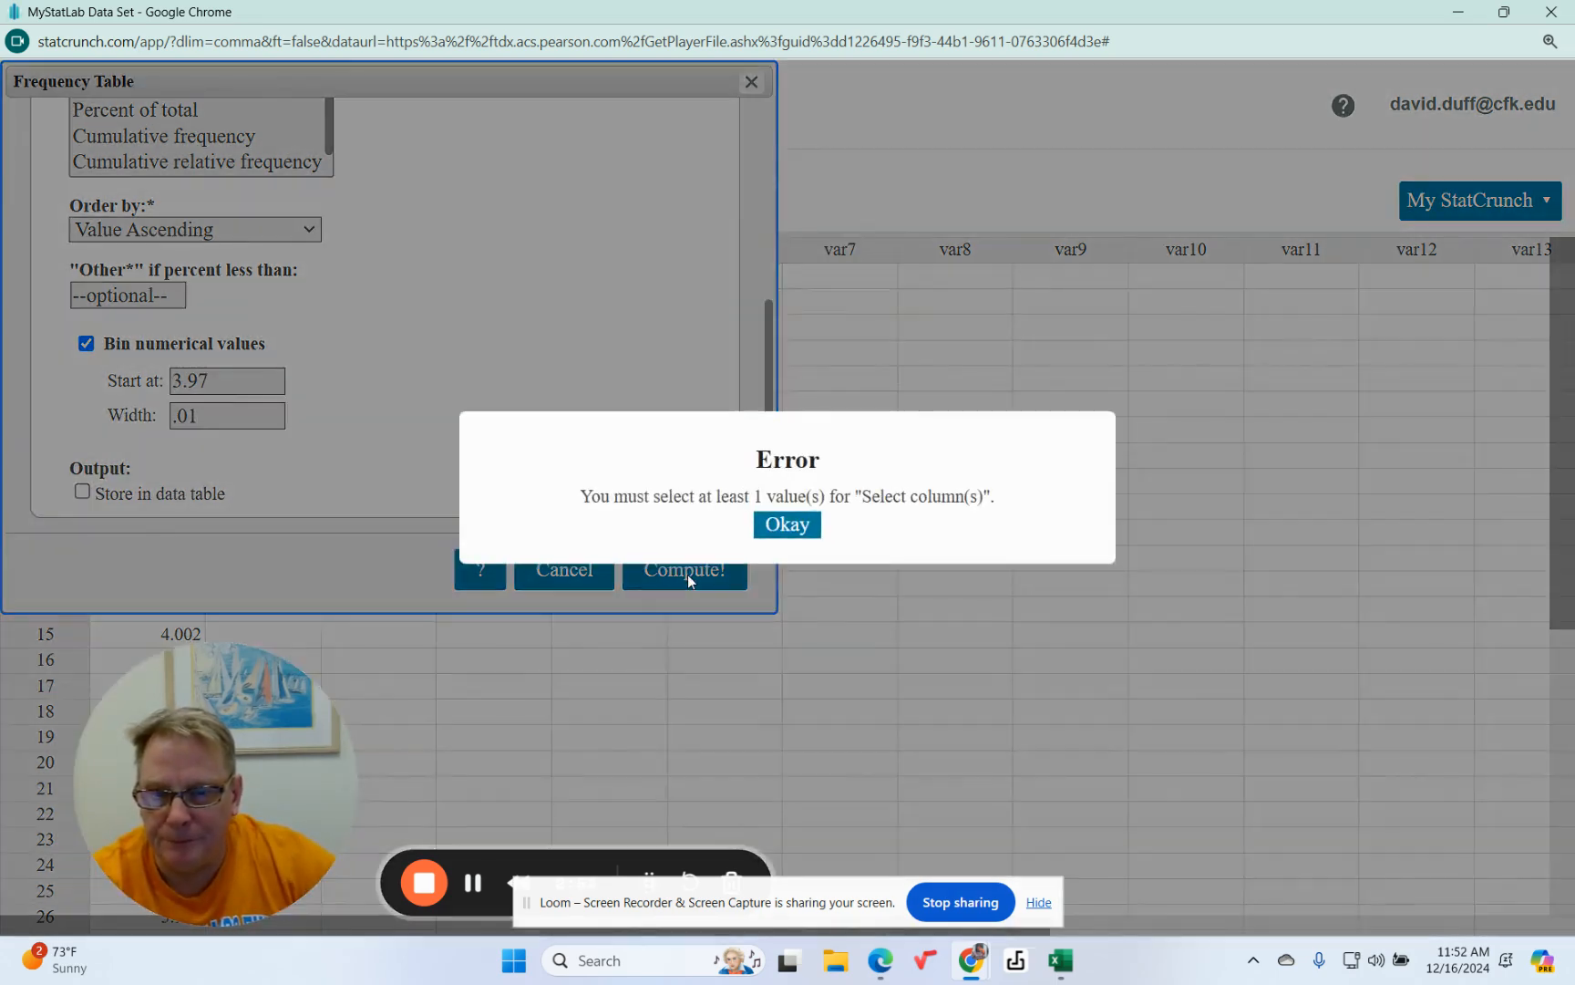
click(779, 525)
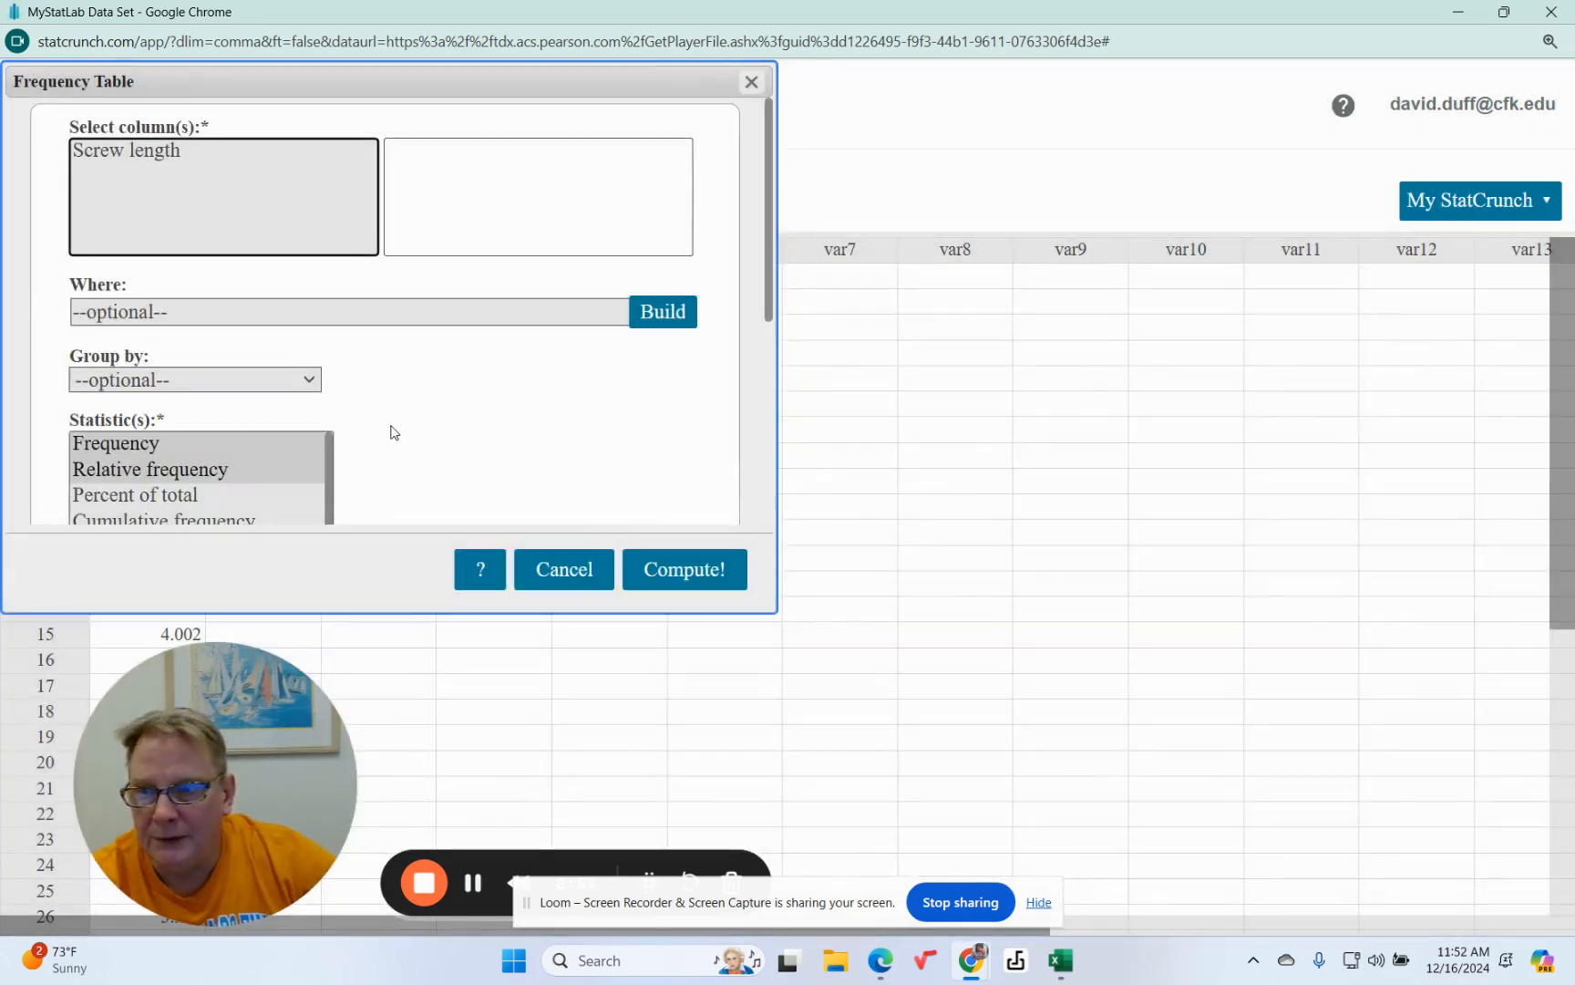
click(139, 159)
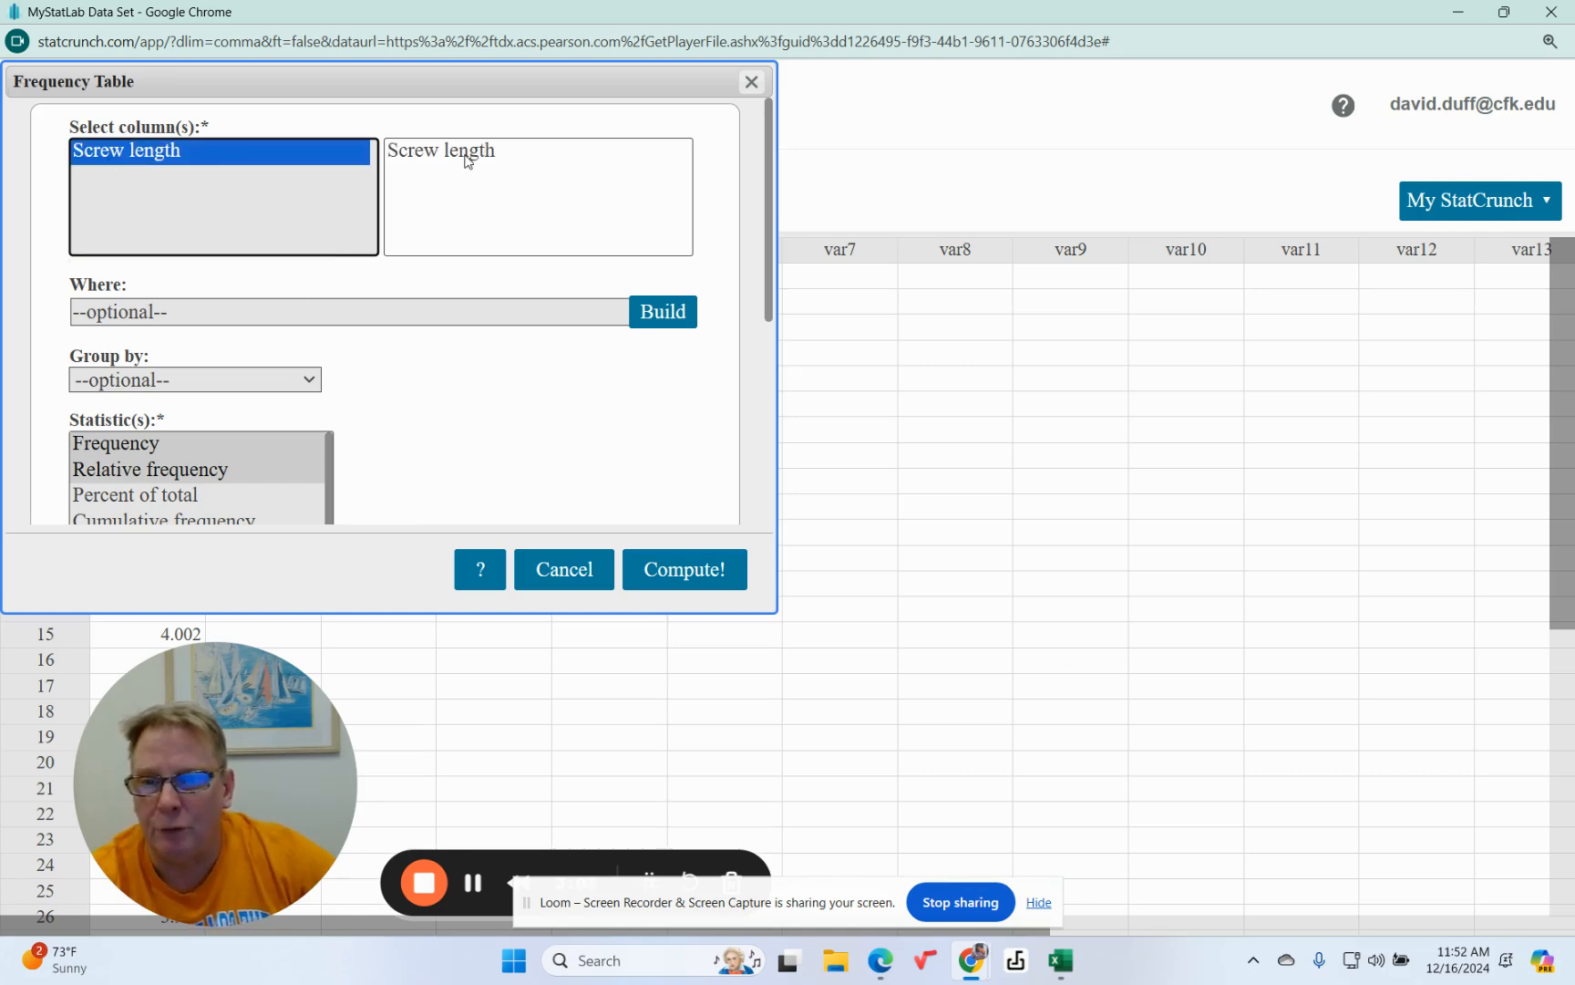
click(722, 578)
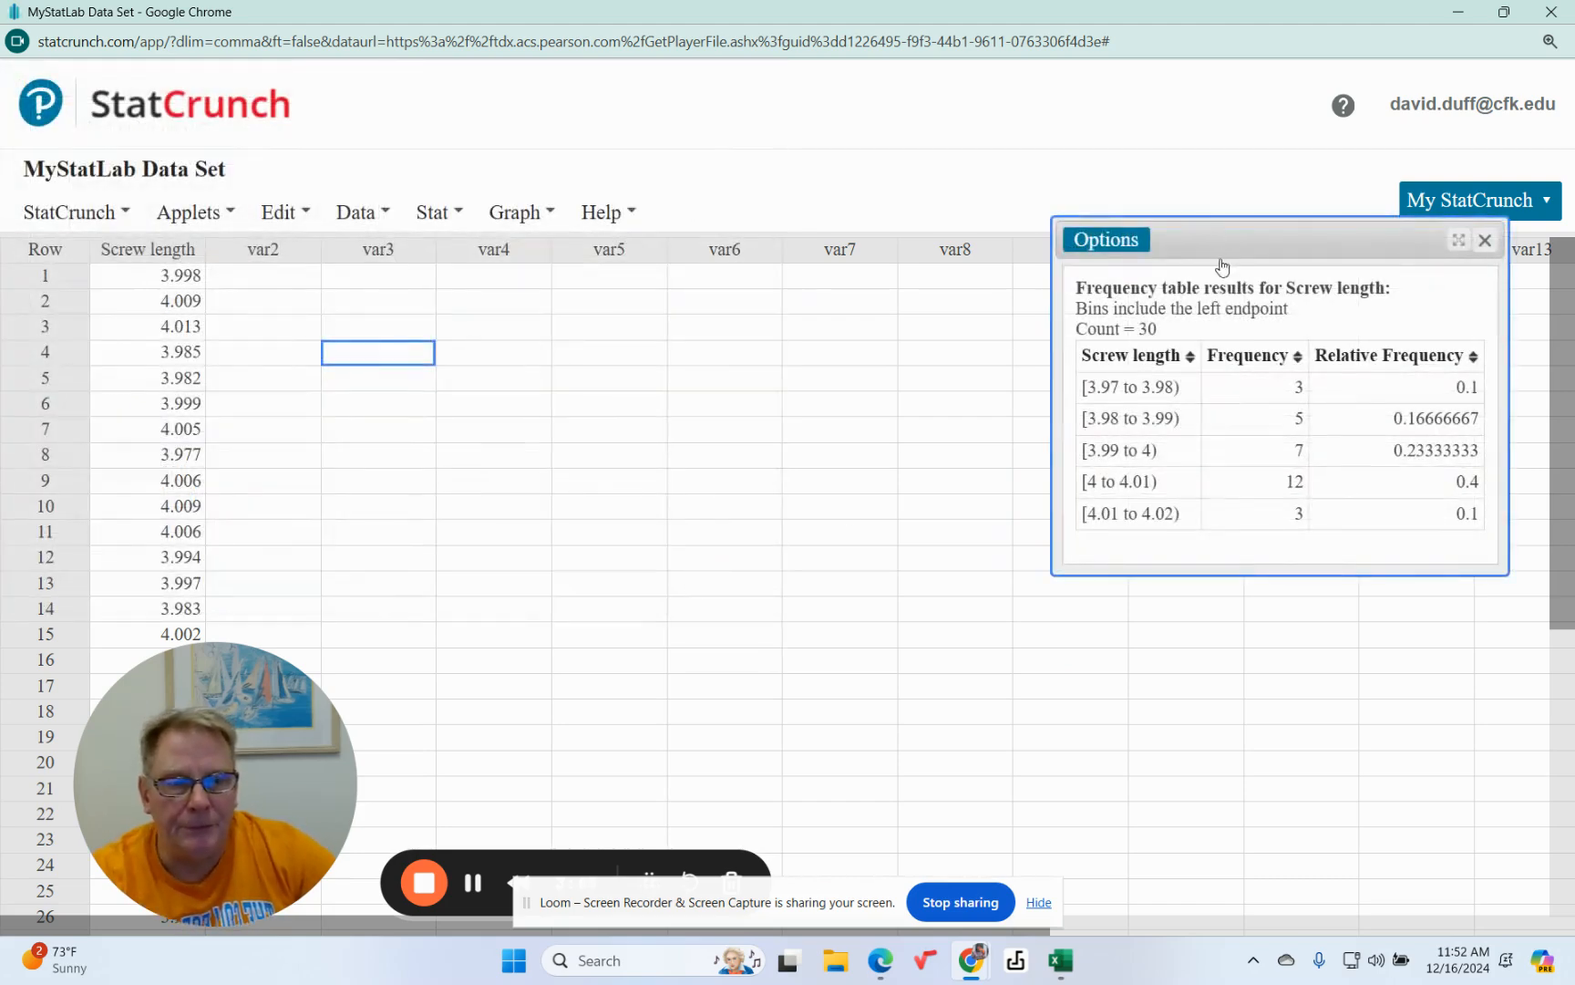
drag(1255, 239, 962, 253)
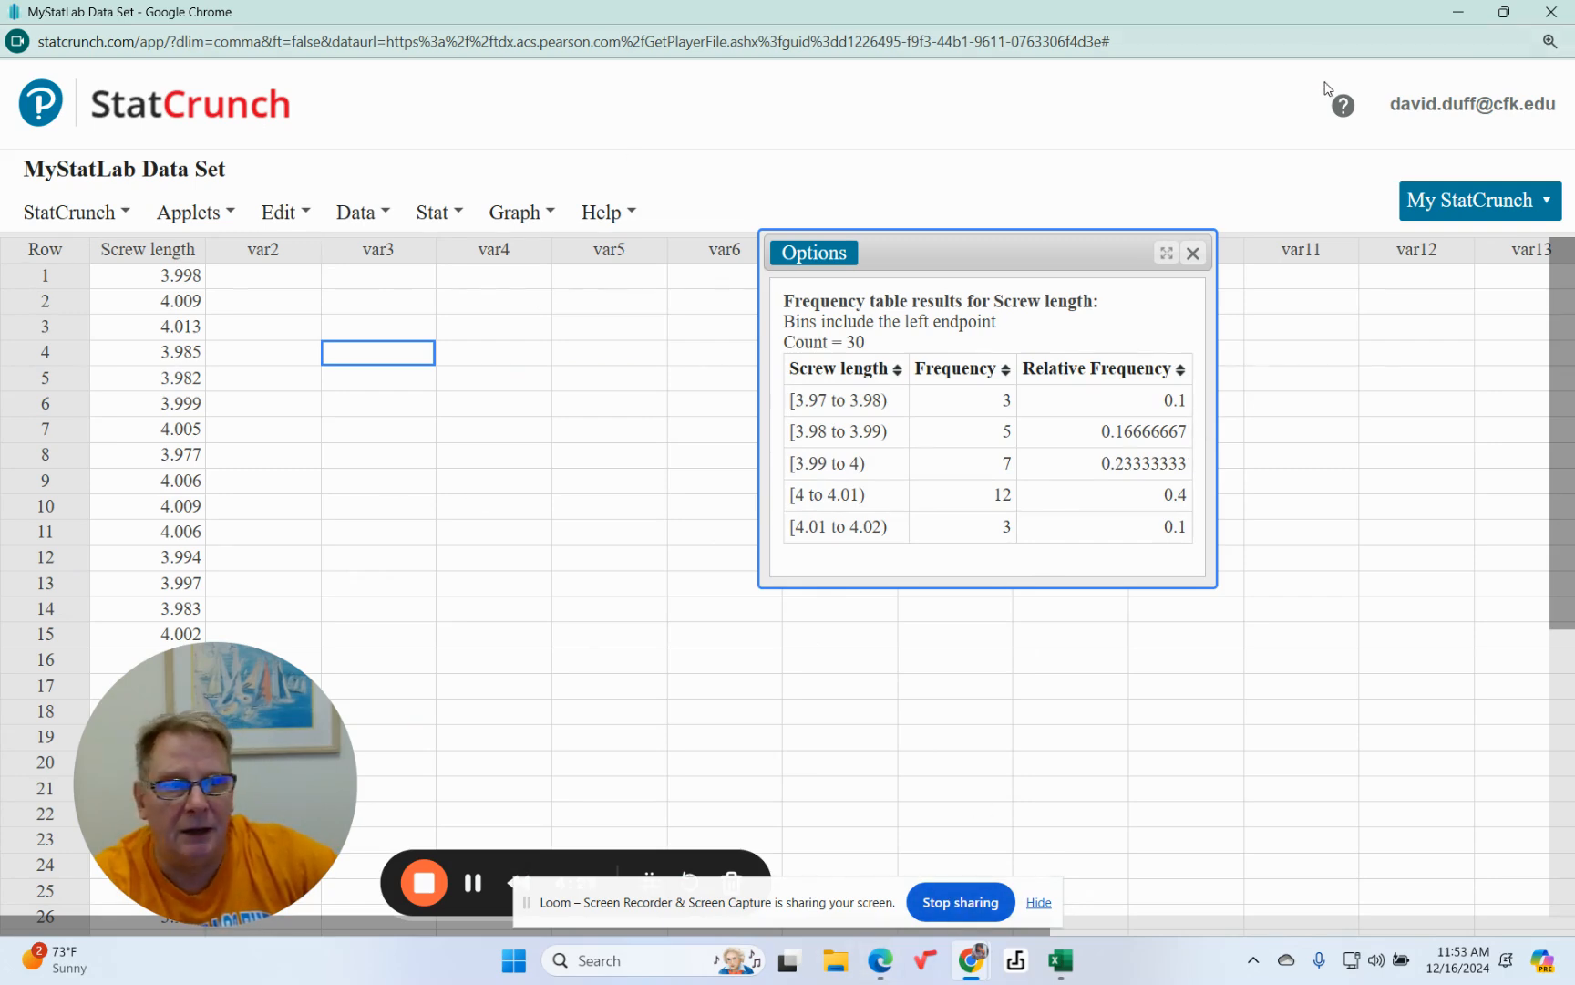
Minimize the StatCrunch window and switch to the Loom video library.
click(1456, 17)
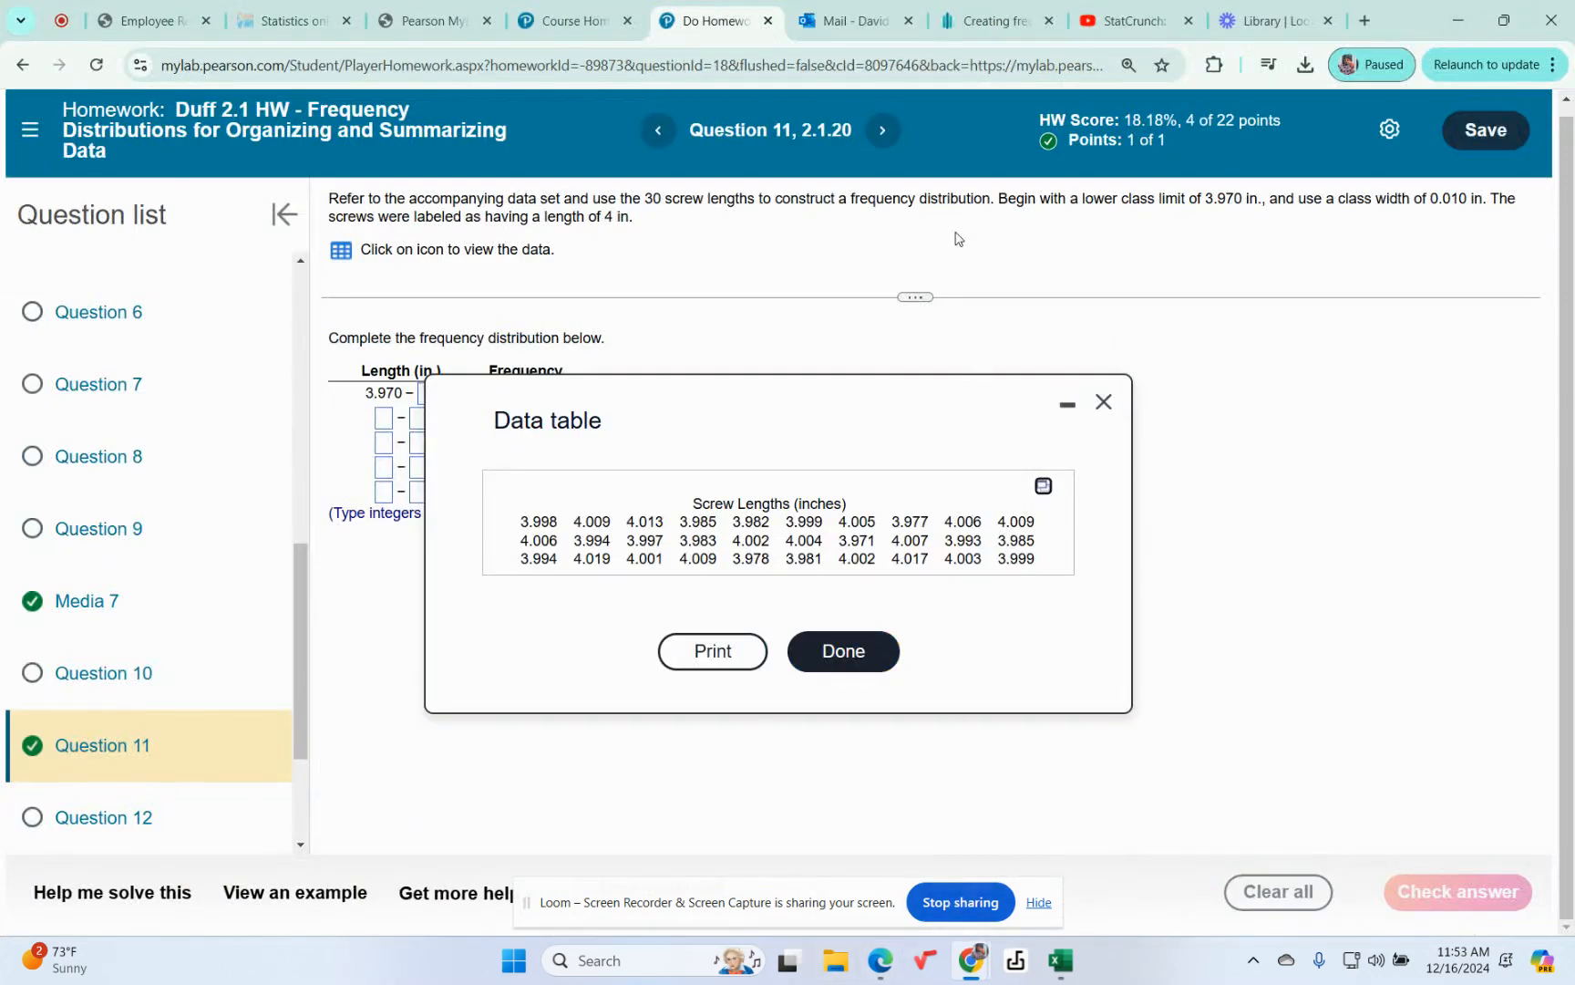
click(1268, 25)
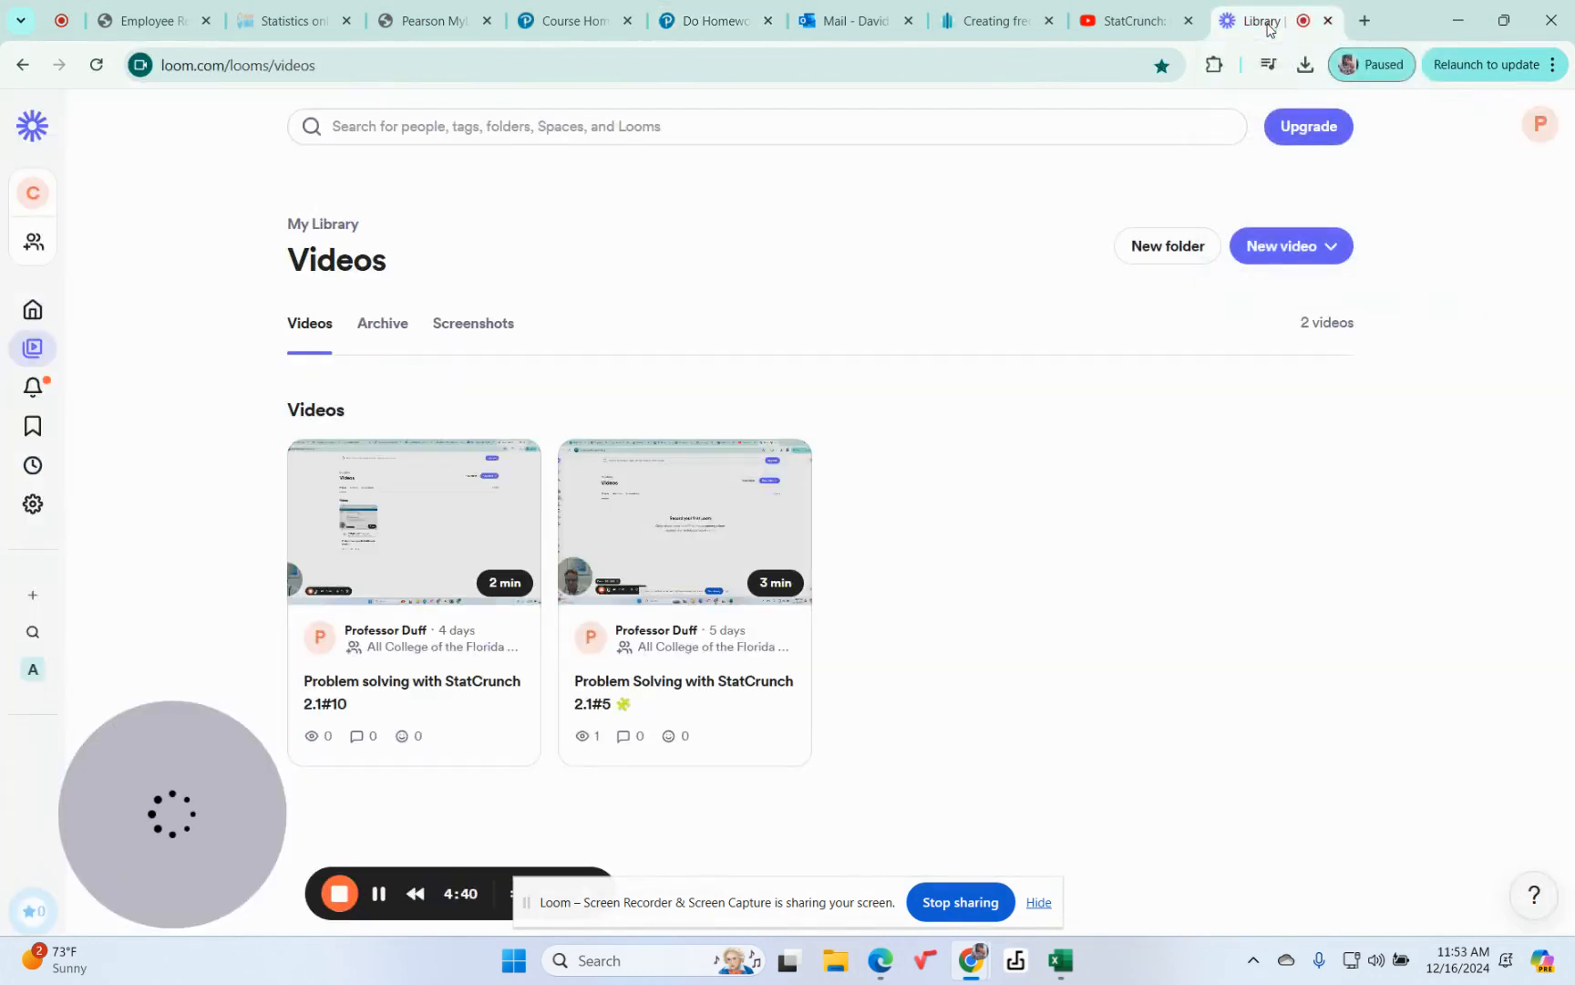